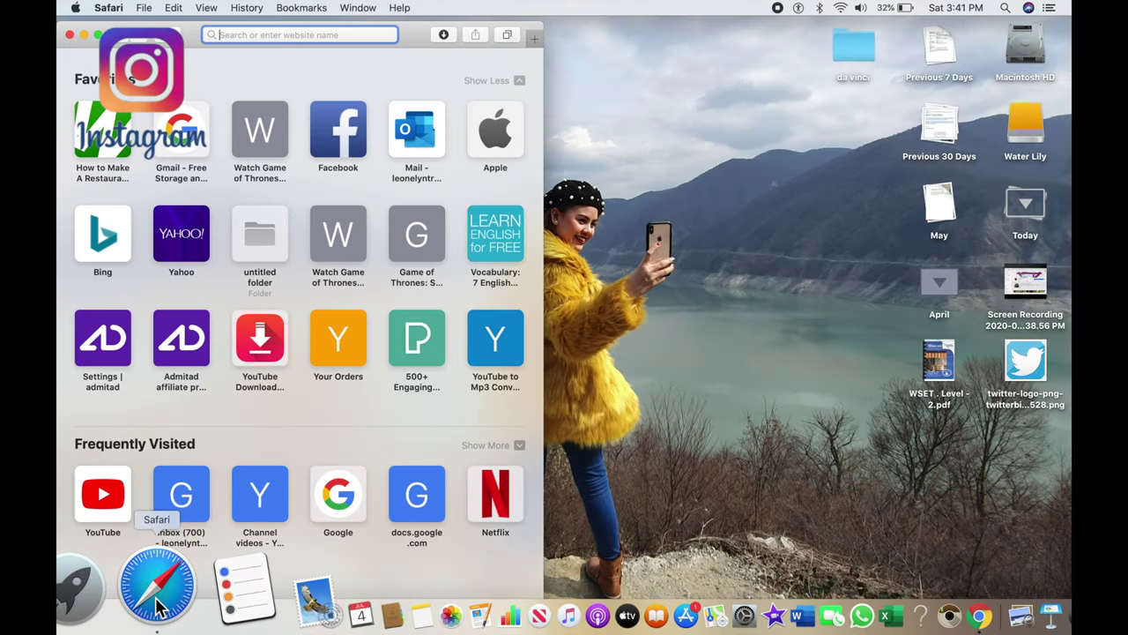
# Open your YouTube channel page and try changing the banner, dismissing the 'There was an error!' dialog.
pyautogui.click(121, 497)
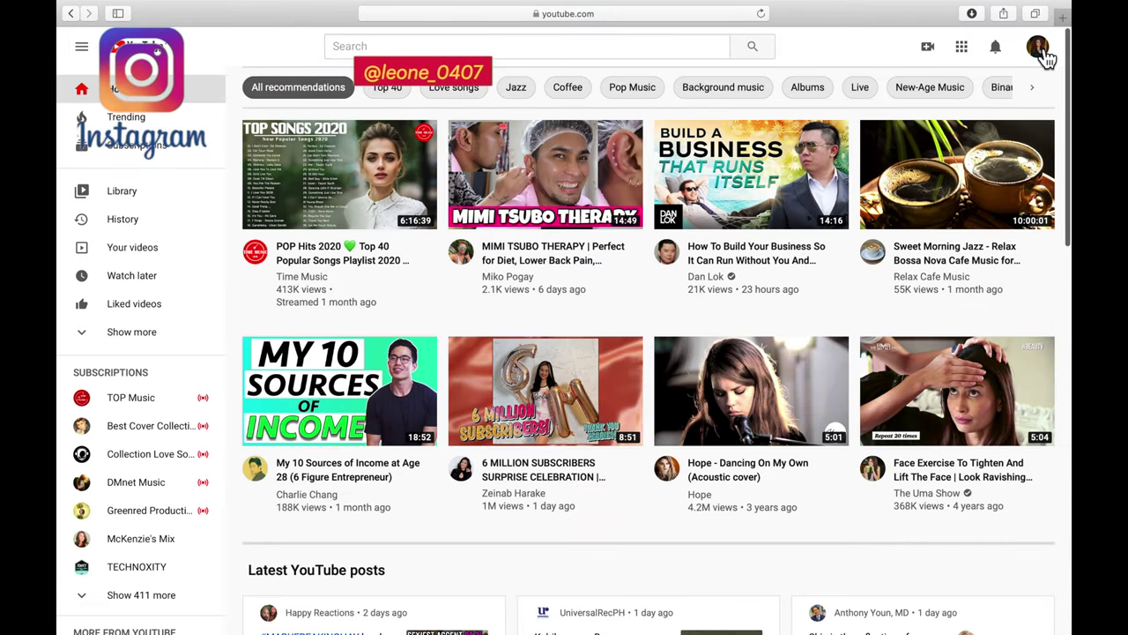
pyautogui.click(1047, 48)
pyautogui.click(952, 151)
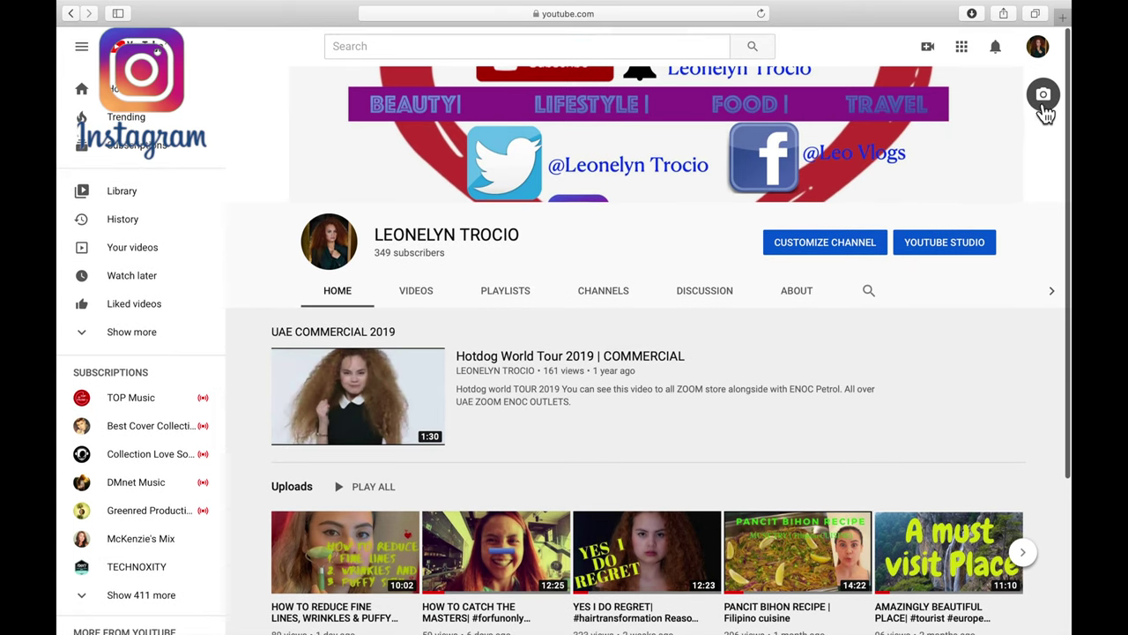
pyautogui.click(1045, 94)
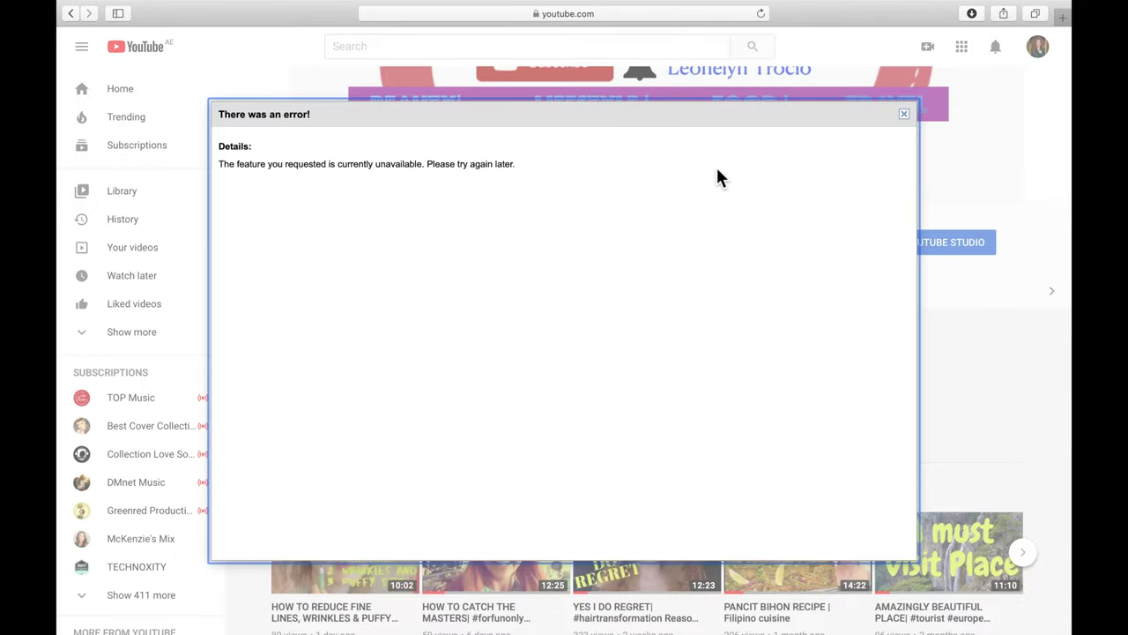
pyautogui.click(904, 113)
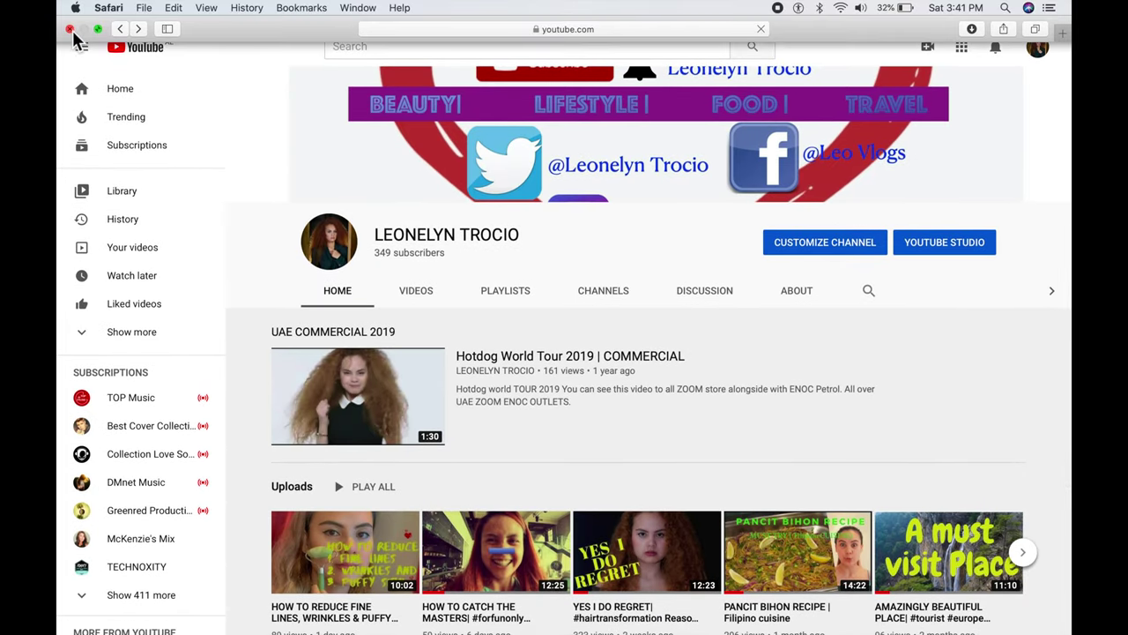
# Enable Prevent cross-site tracking and Block all cookies in Safari's Privacy preferences.
pyautogui.click(71, 30)
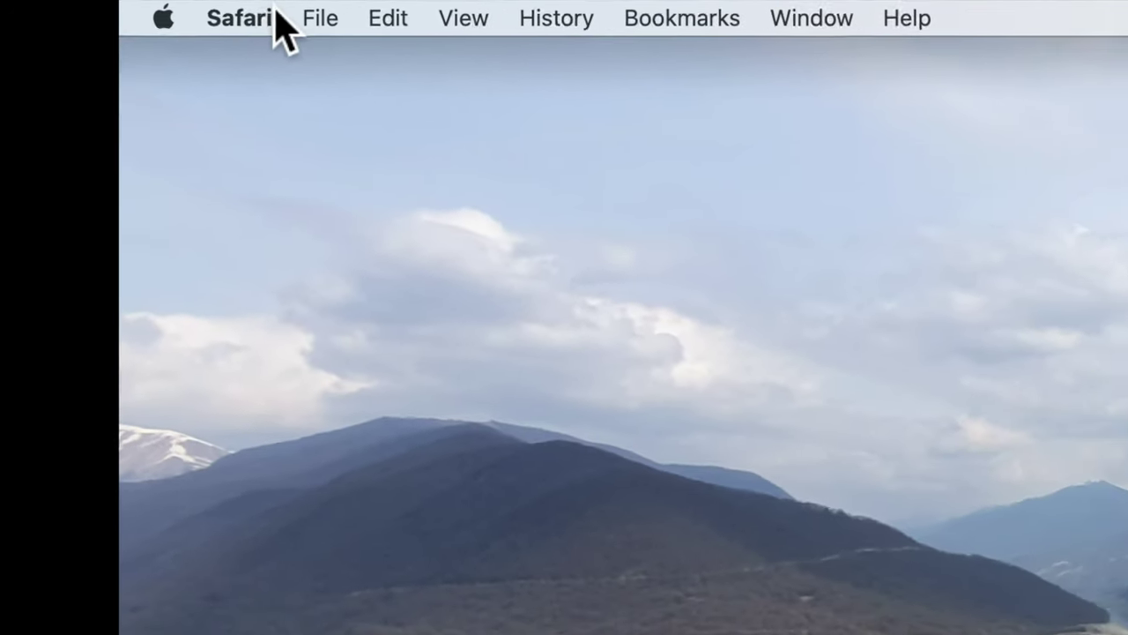
pyautogui.click(265, 17)
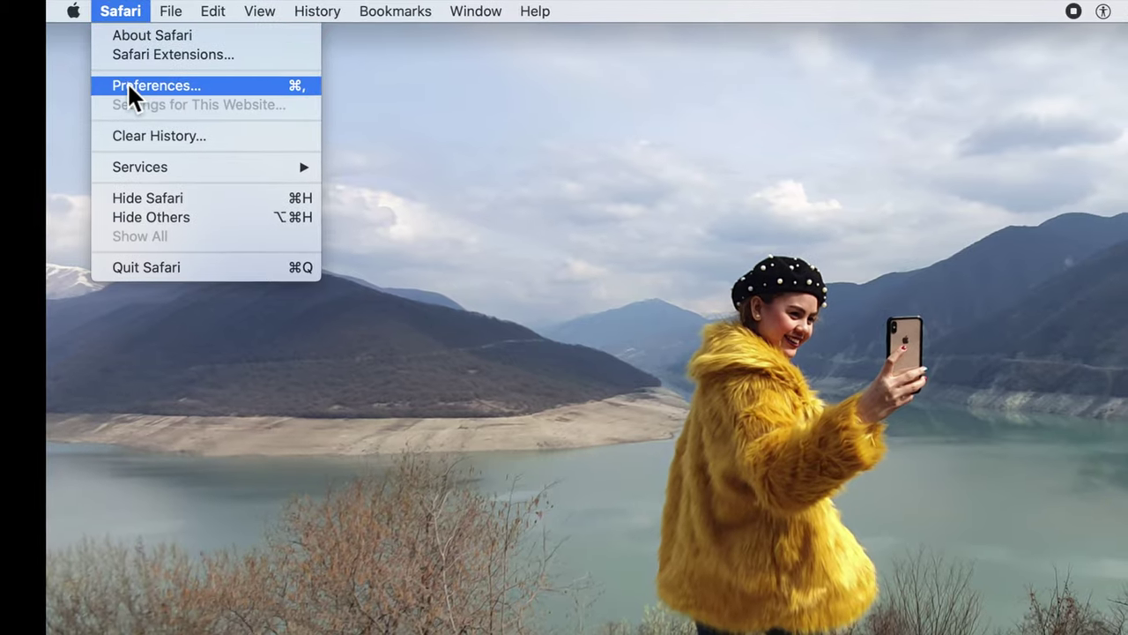
pyautogui.click(130, 88)
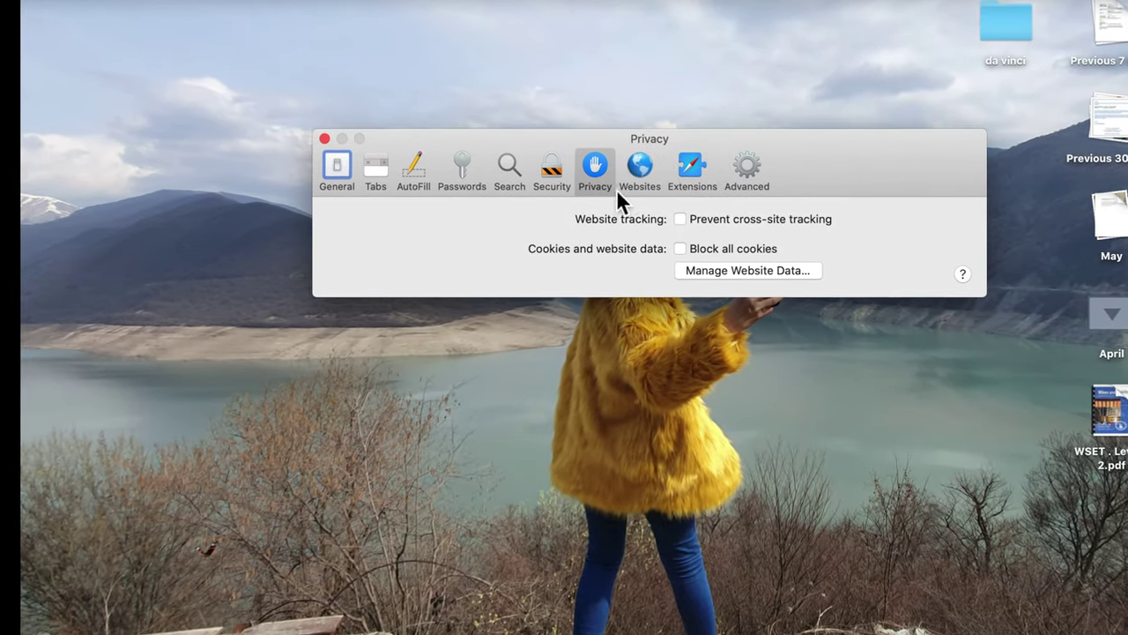
pyautogui.click(676, 216)
pyautogui.click(668, 248)
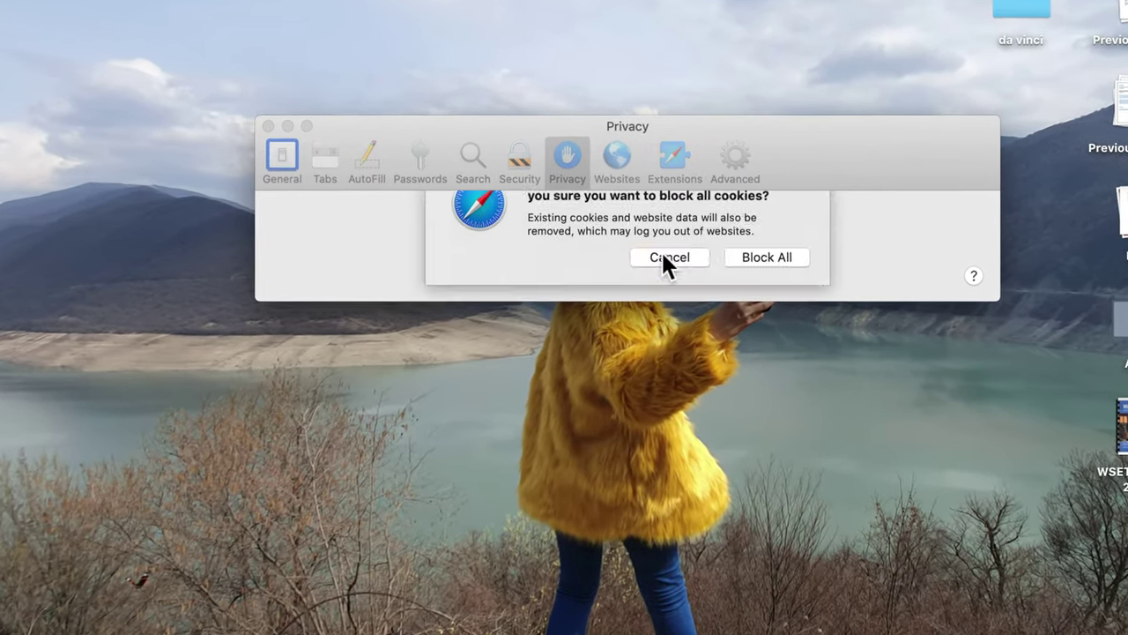
pyautogui.click(747, 299)
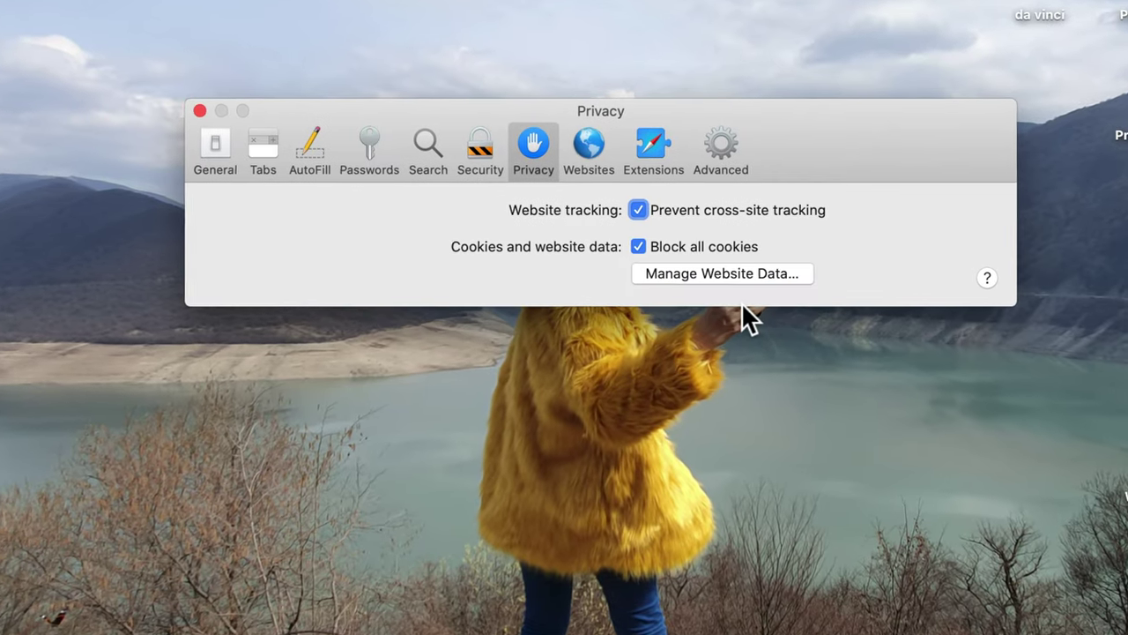
pyautogui.click(173, 105)
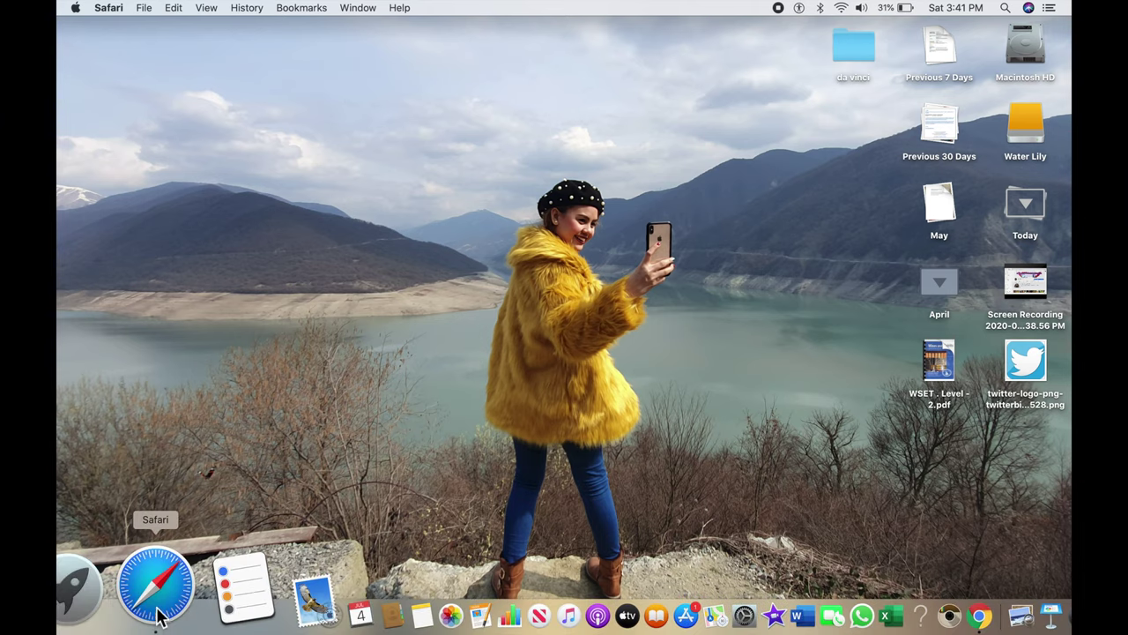
pyautogui.click(157, 608)
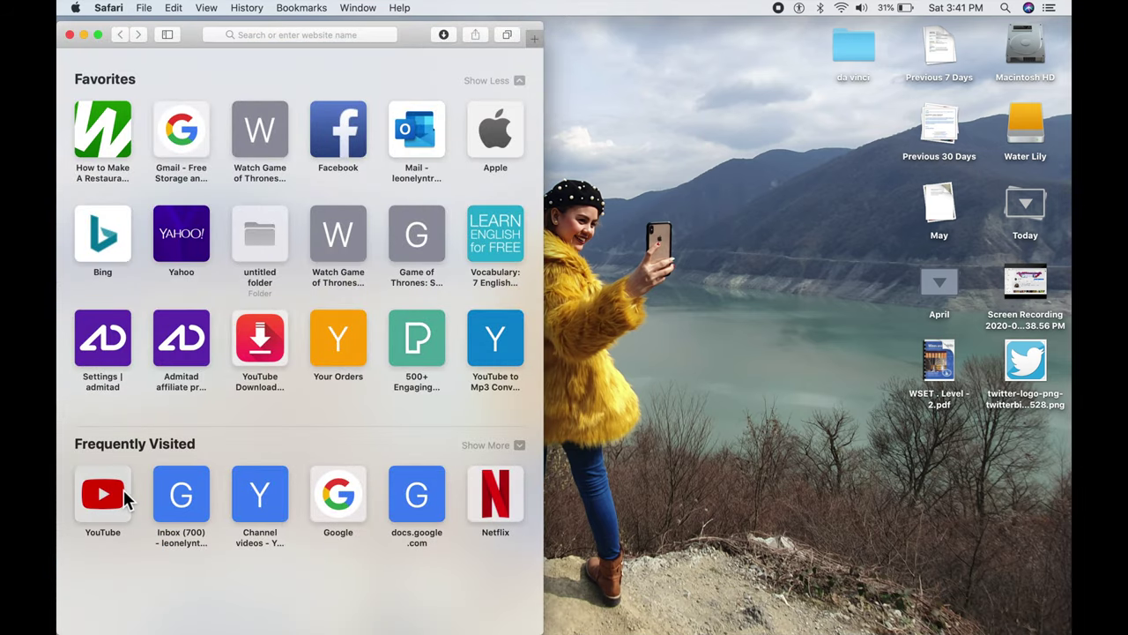
# Attempt YouTube Google sign-in with the saved email, retry after the cookies error, then close Safari.
pyautogui.click(125, 499)
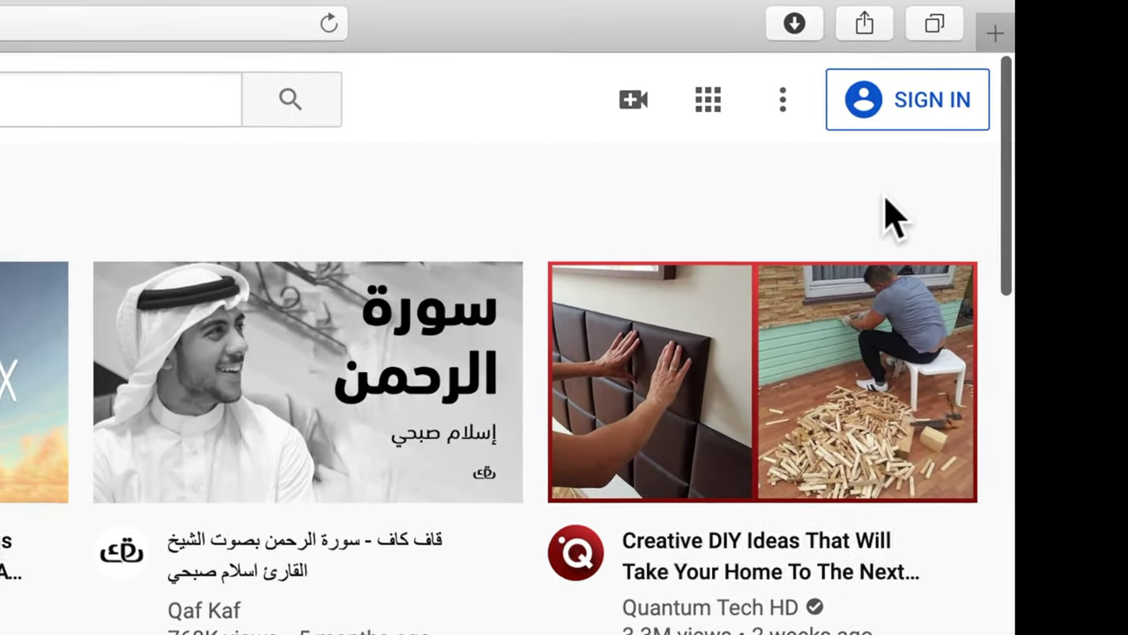
pyautogui.click(915, 104)
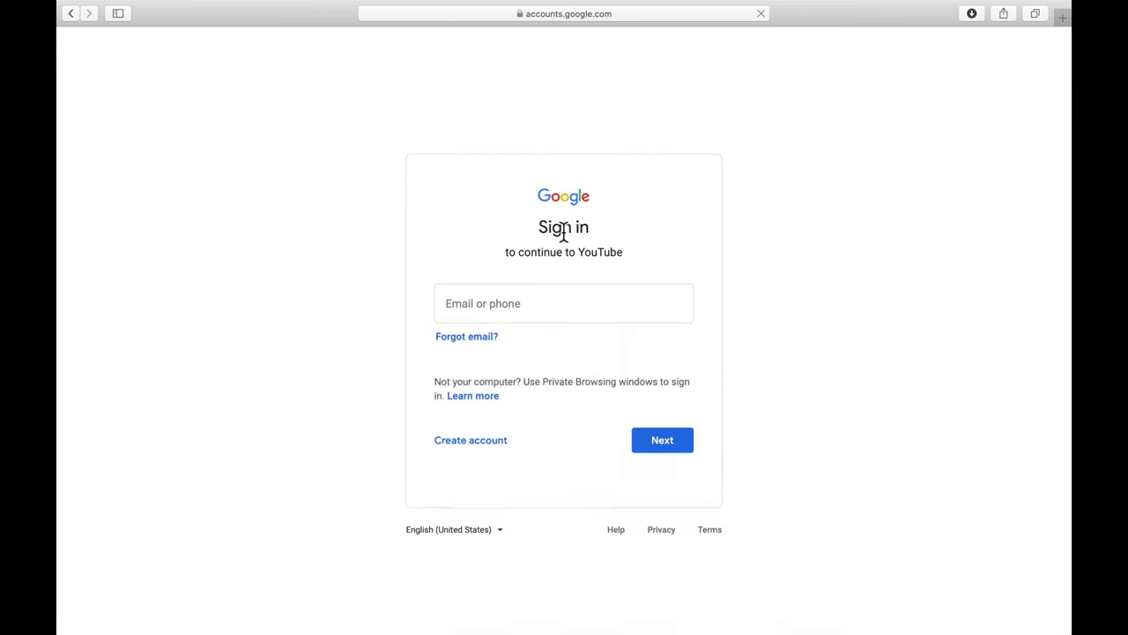
pyautogui.click(514, 316)
pyautogui.click(524, 339)
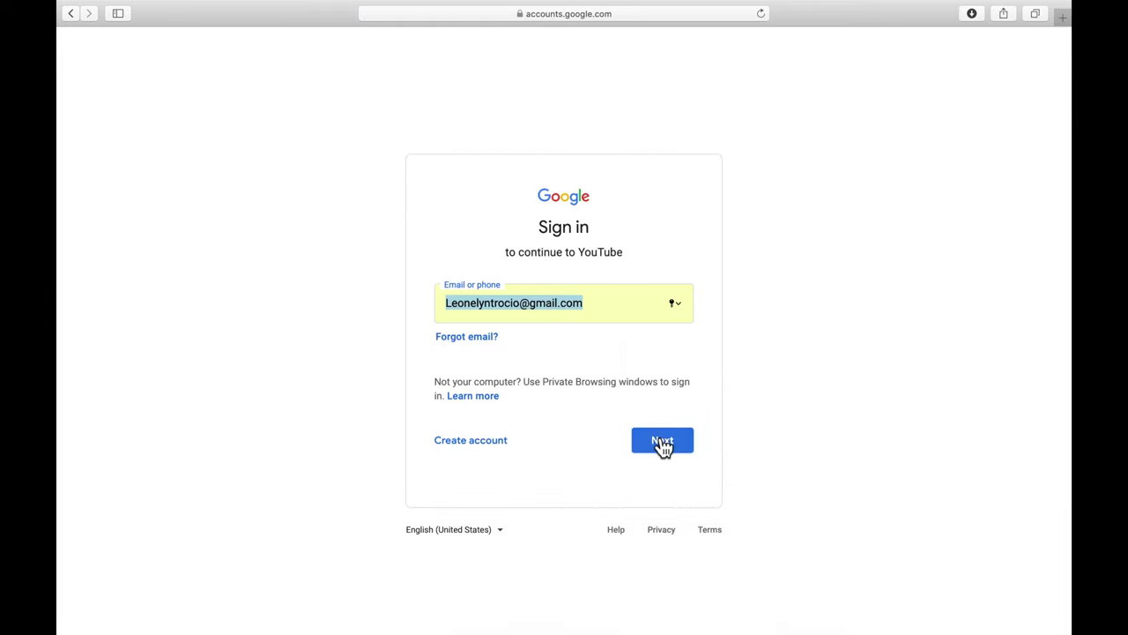
pyautogui.click(657, 442)
pyautogui.click(660, 329)
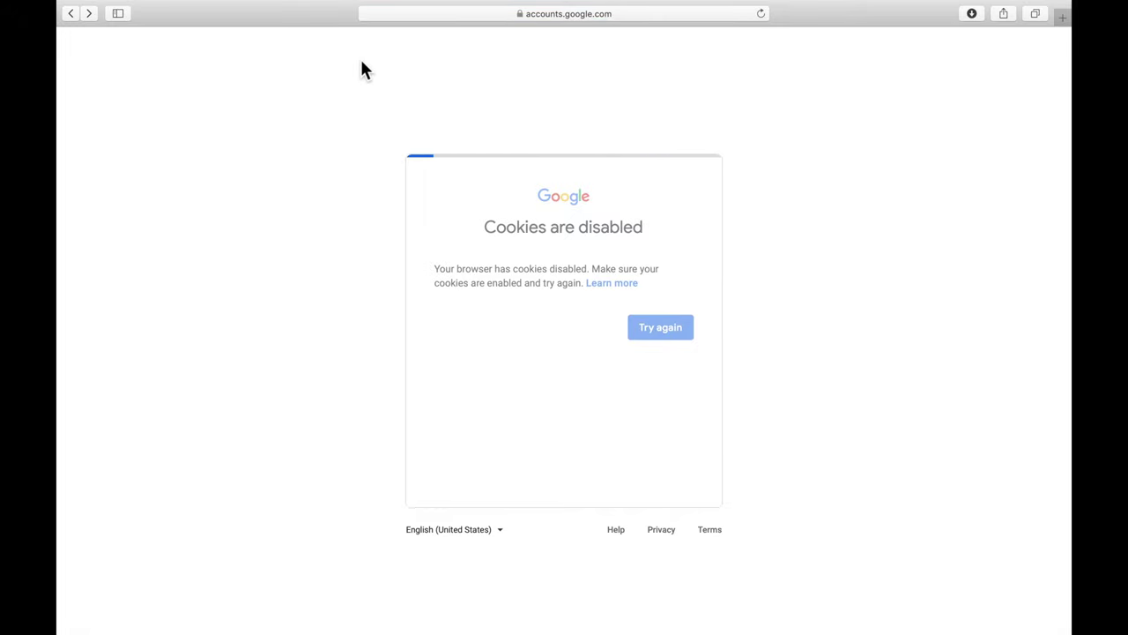
pyautogui.moveTo(70, 3)
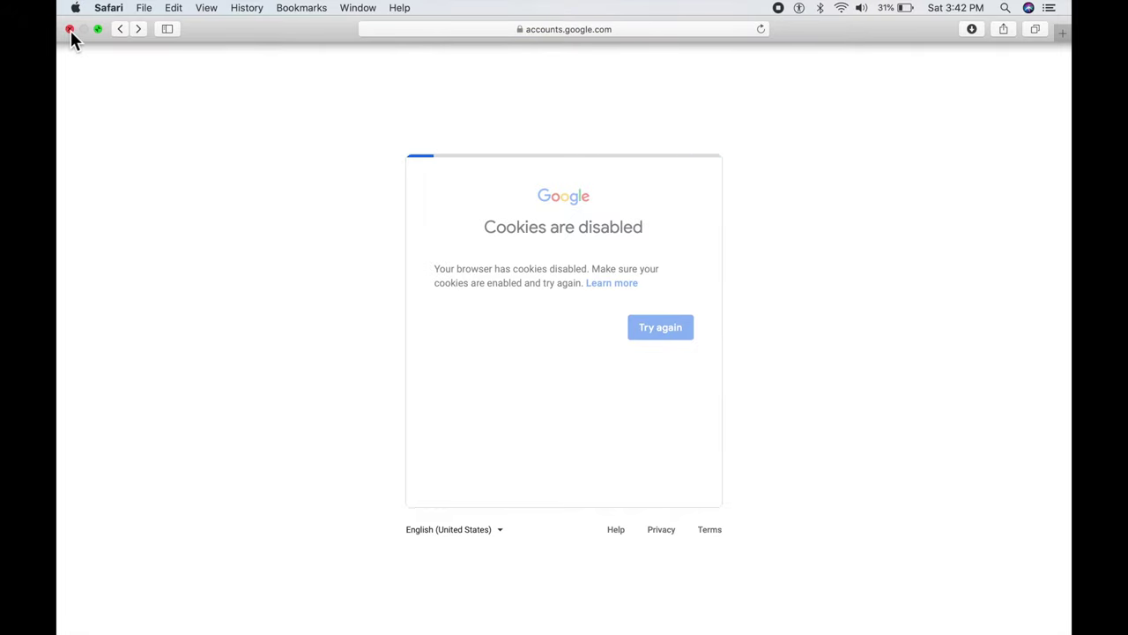
pyautogui.click(70, 29)
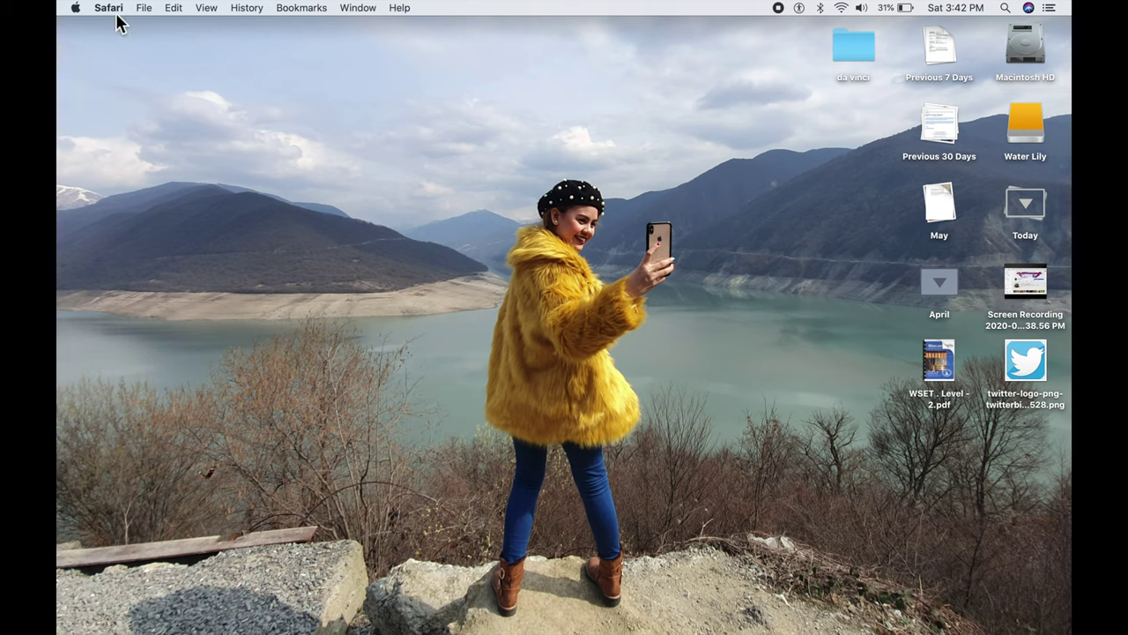
pyautogui.click(109, 9)
pyautogui.click(163, 62)
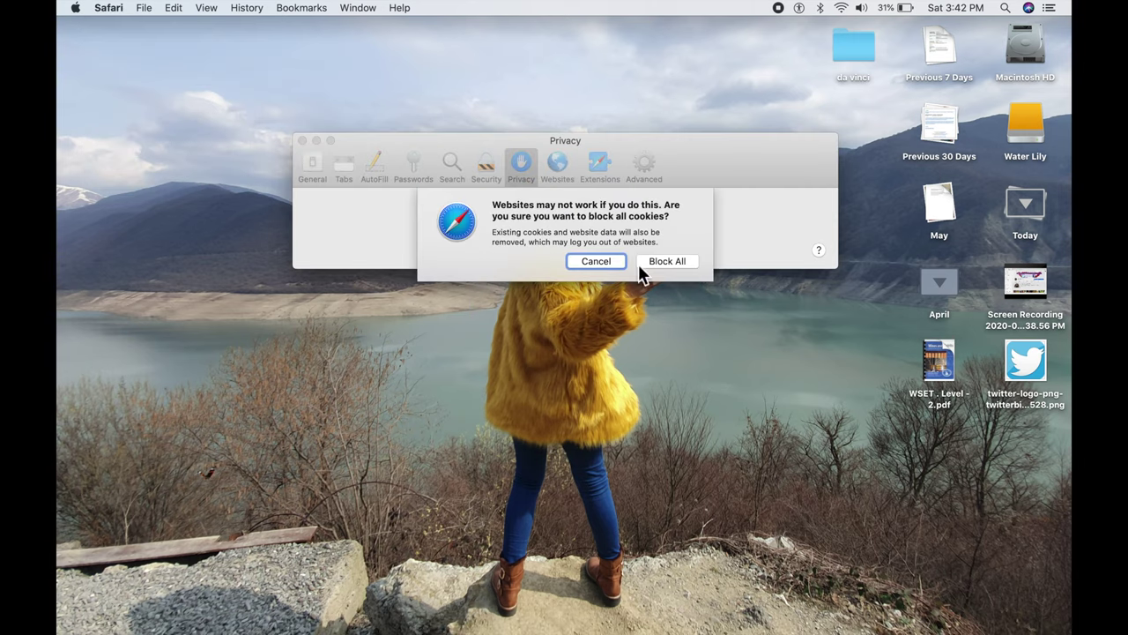
pyautogui.click(617, 263)
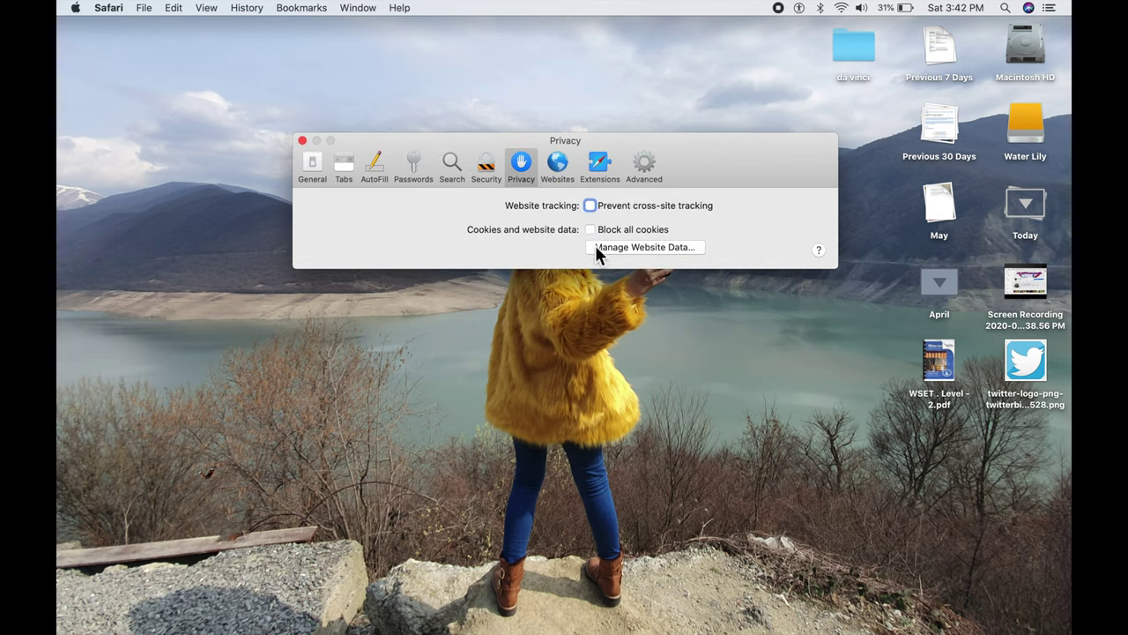
pyautogui.click(301, 141)
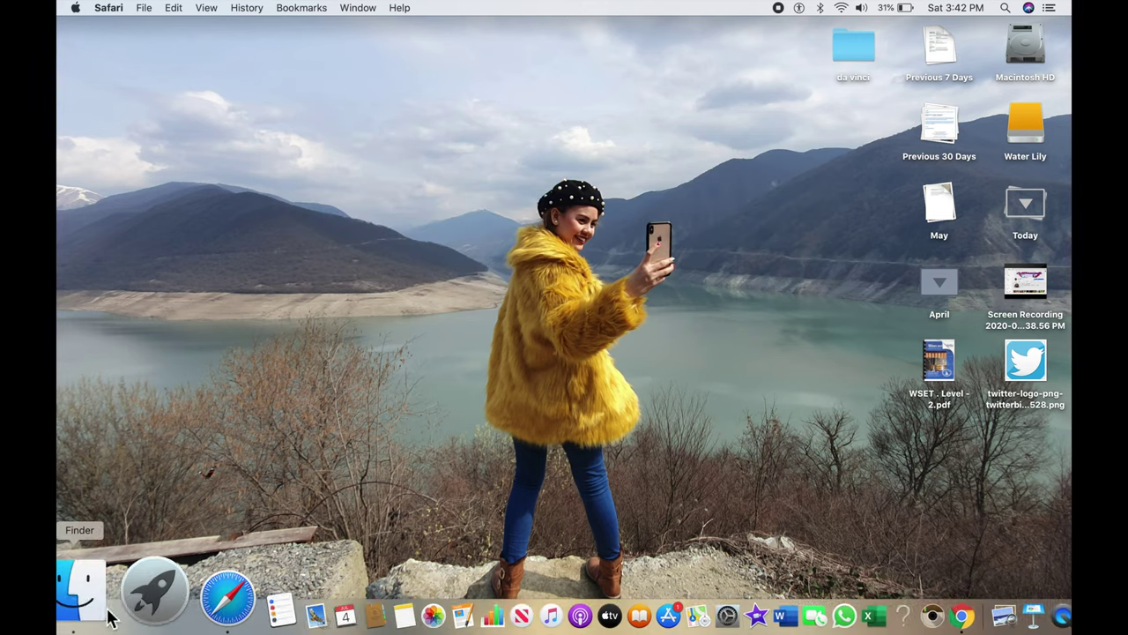
# Reopen YouTube in Safari and retry Google sign-in with the saved email, then close the window.
pyautogui.click(172, 586)
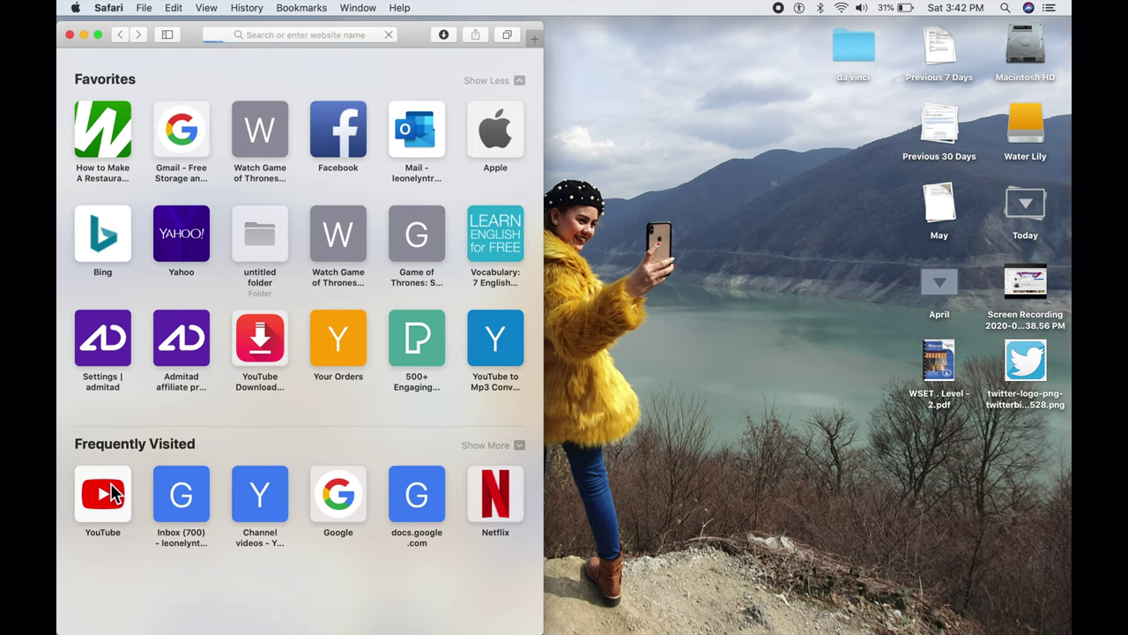
pyautogui.click(112, 494)
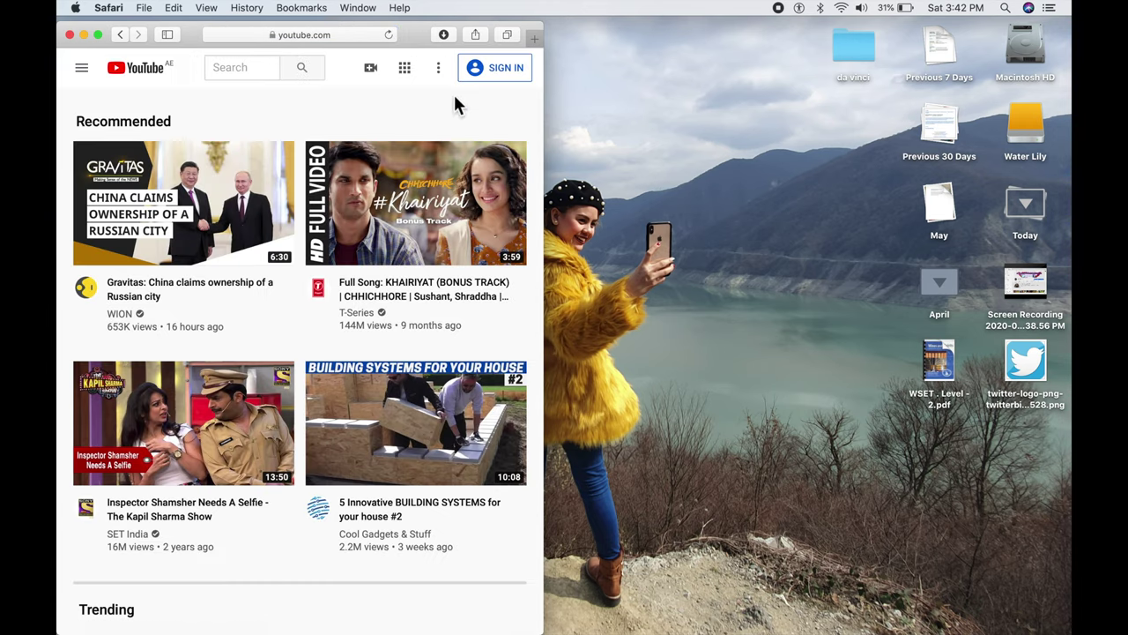
pyautogui.click(484, 78)
pyautogui.click(97, 34)
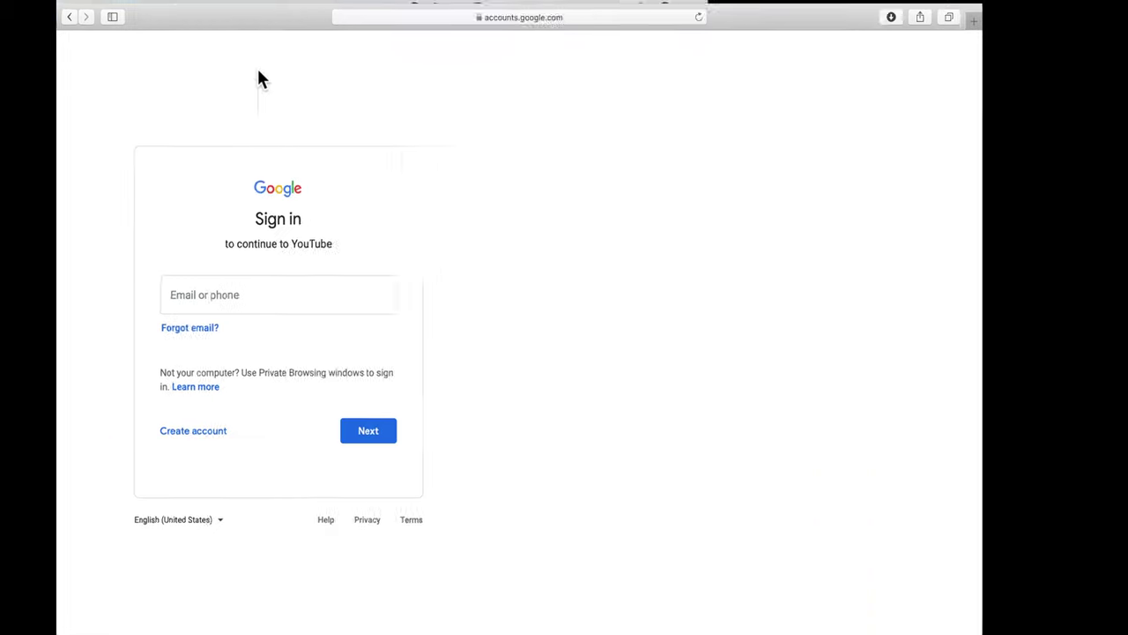
pyautogui.click(328, 327)
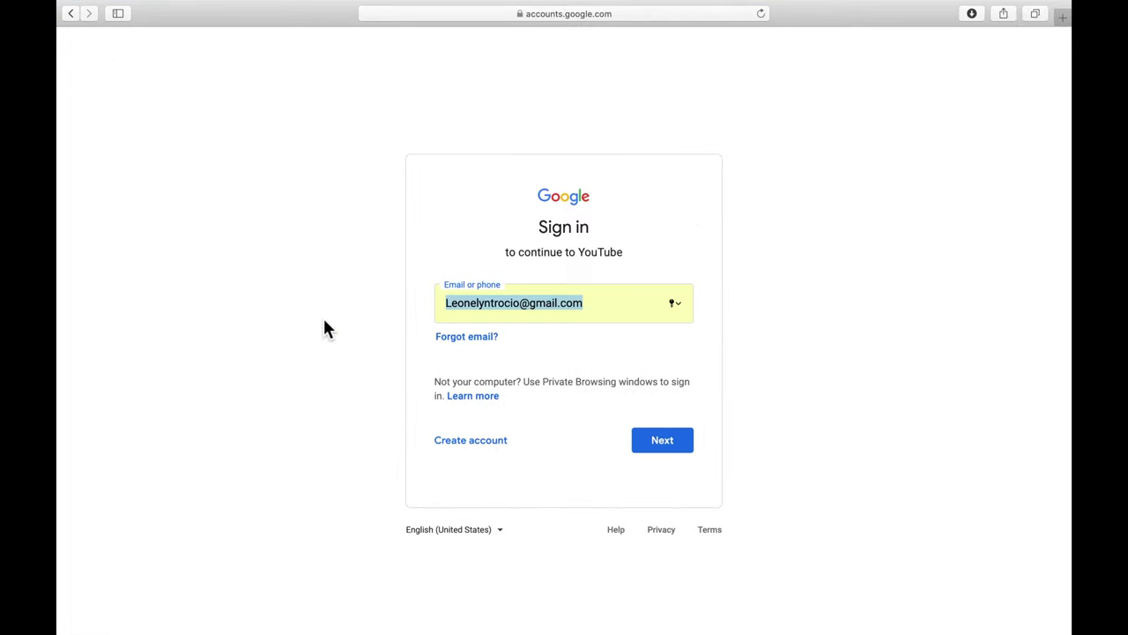
pyautogui.click(663, 458)
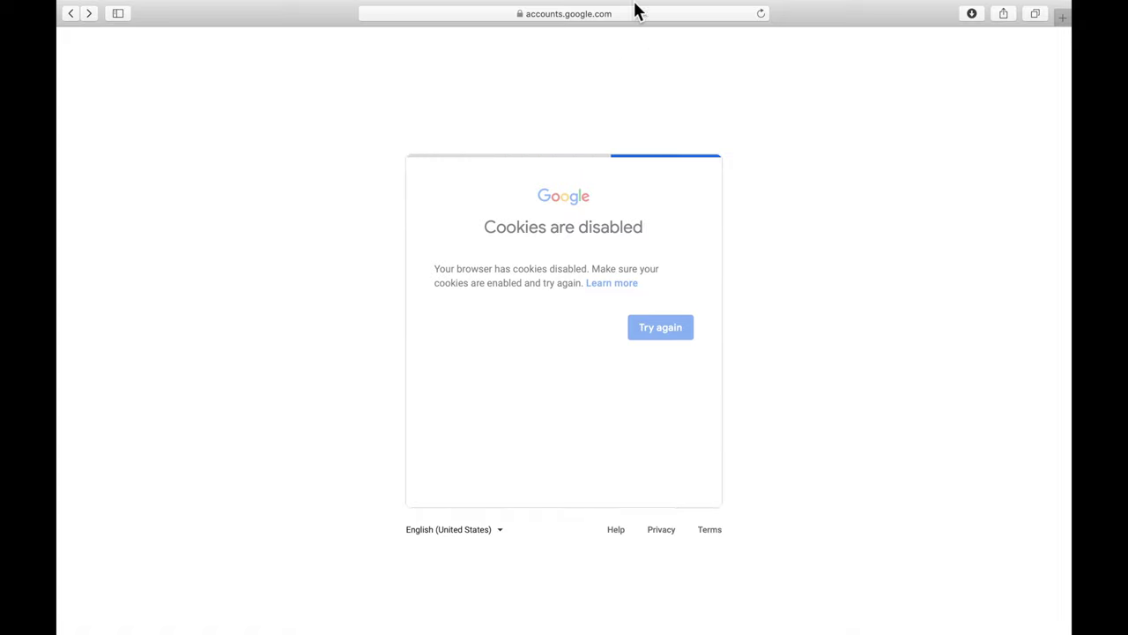
pyautogui.moveTo(532, 4)
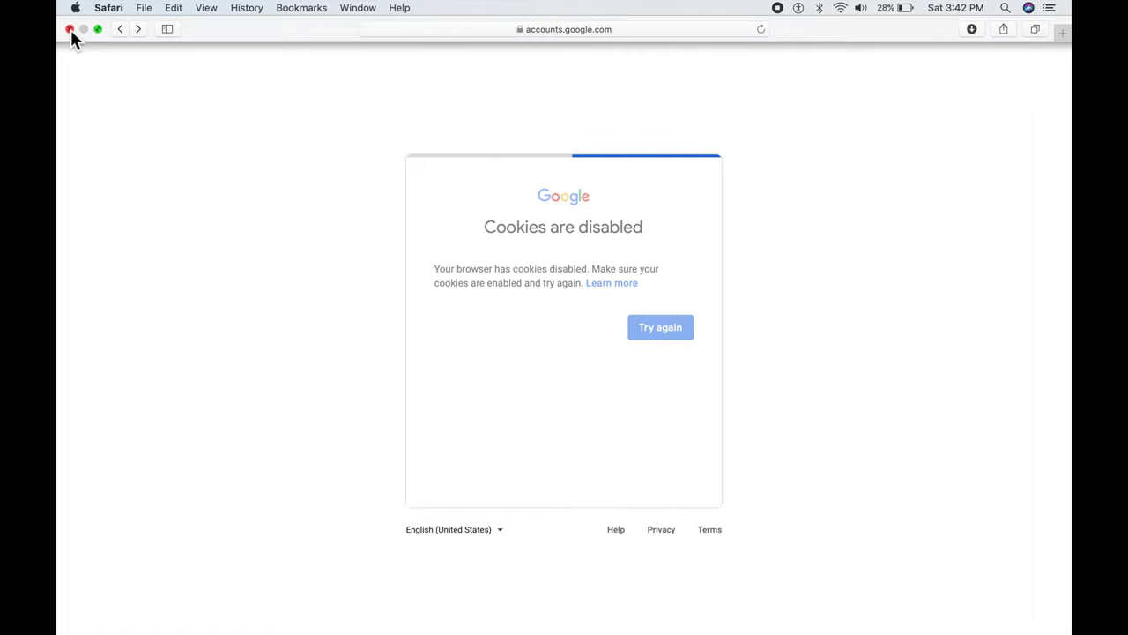
pyautogui.click(70, 29)
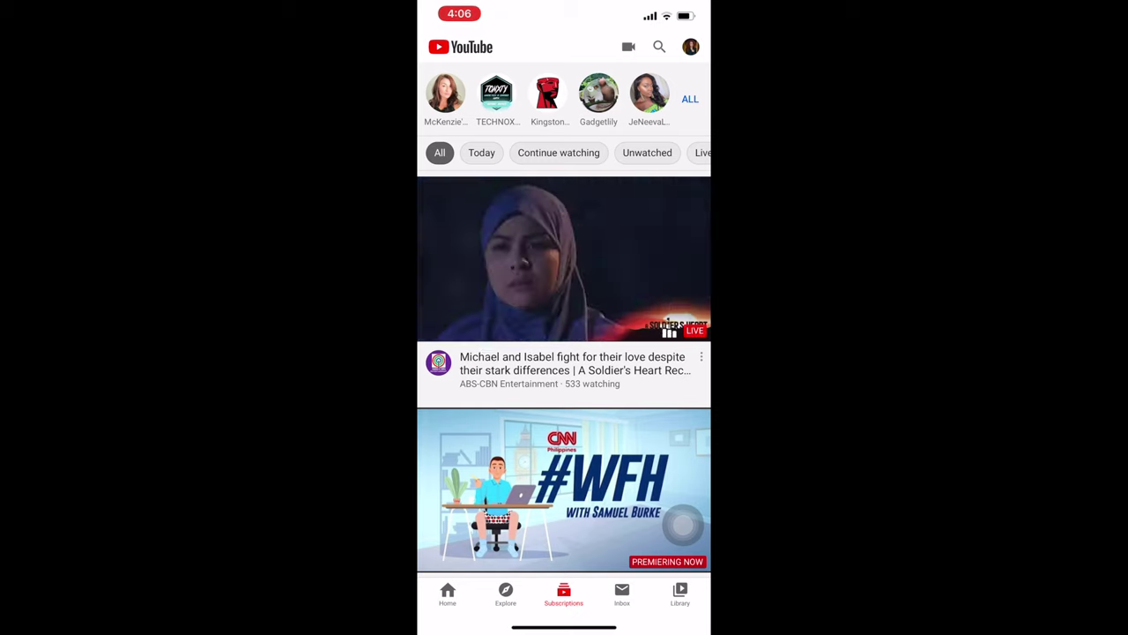
# Browse the YouTube app's Account, Your channel, Library and Home pages.
pyautogui.click(690, 47)
pyautogui.scroll(-1, 564, 308)
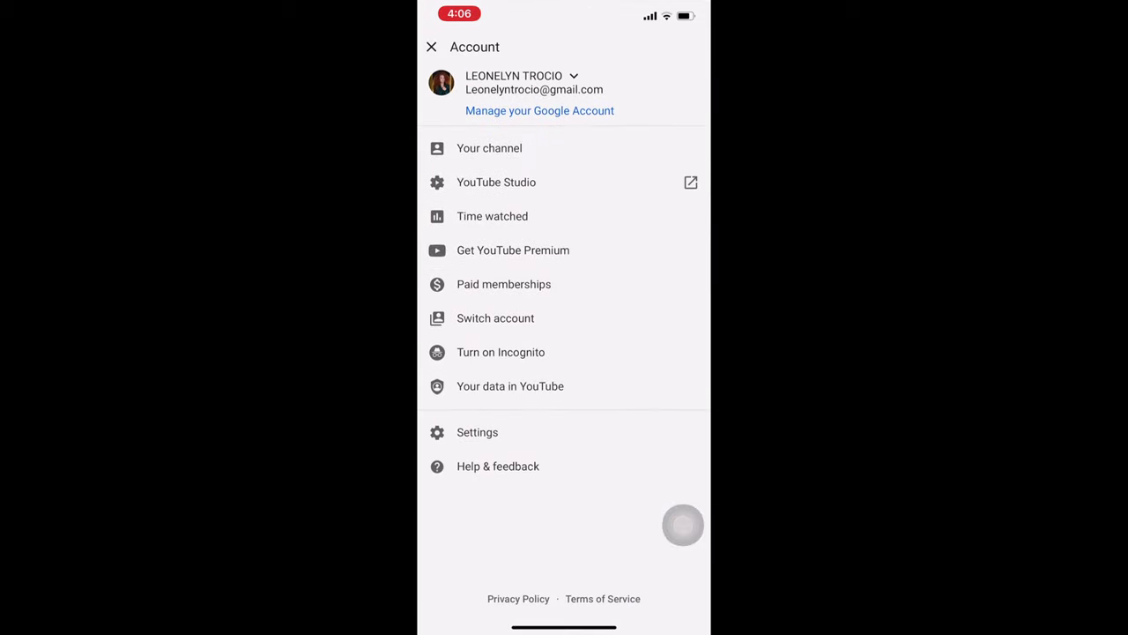
pyautogui.click(489, 146)
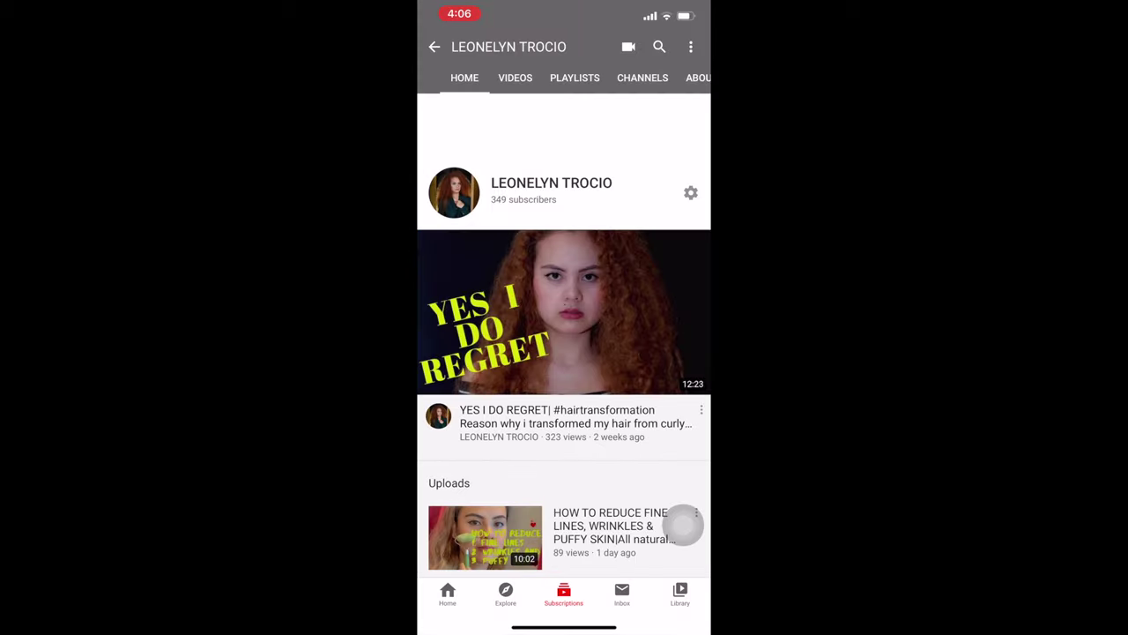
pyautogui.scroll(-5, 564, 353)
pyautogui.scroll(-10, 564, 353)
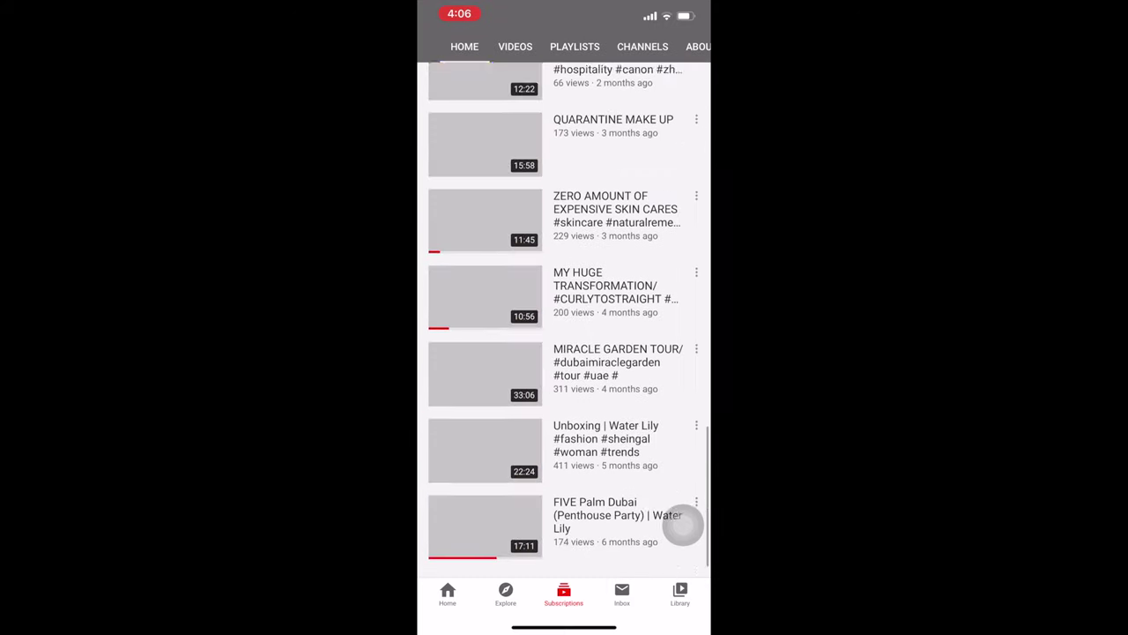
pyautogui.click(680, 596)
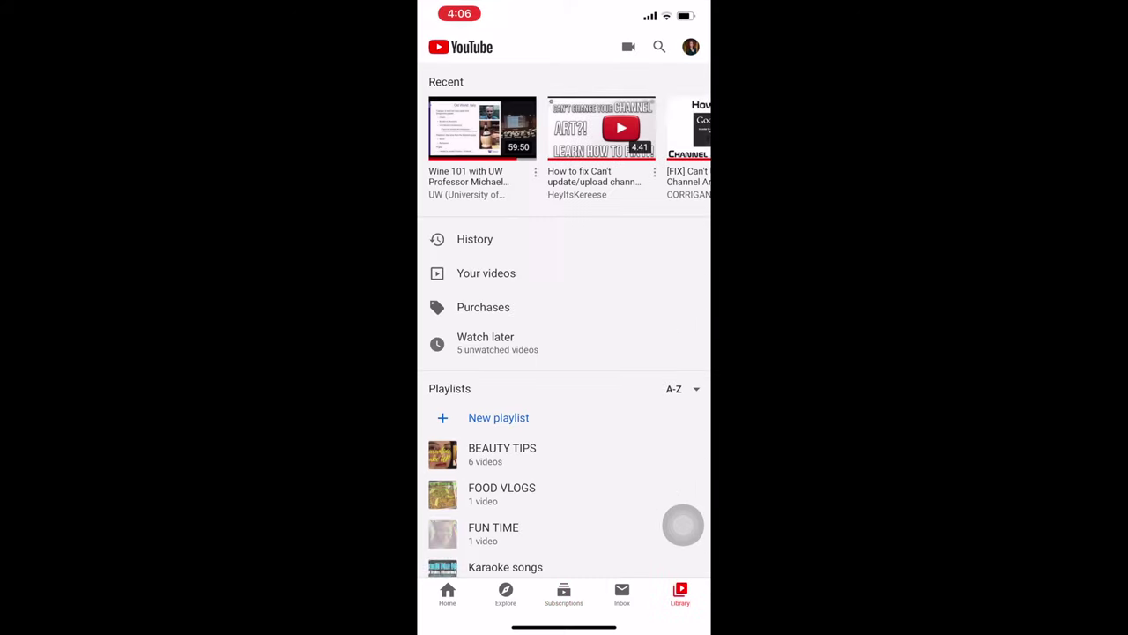
pyautogui.scroll(-3, 564, 352)
pyautogui.scroll(-2, 564, 396)
pyautogui.click(447, 595)
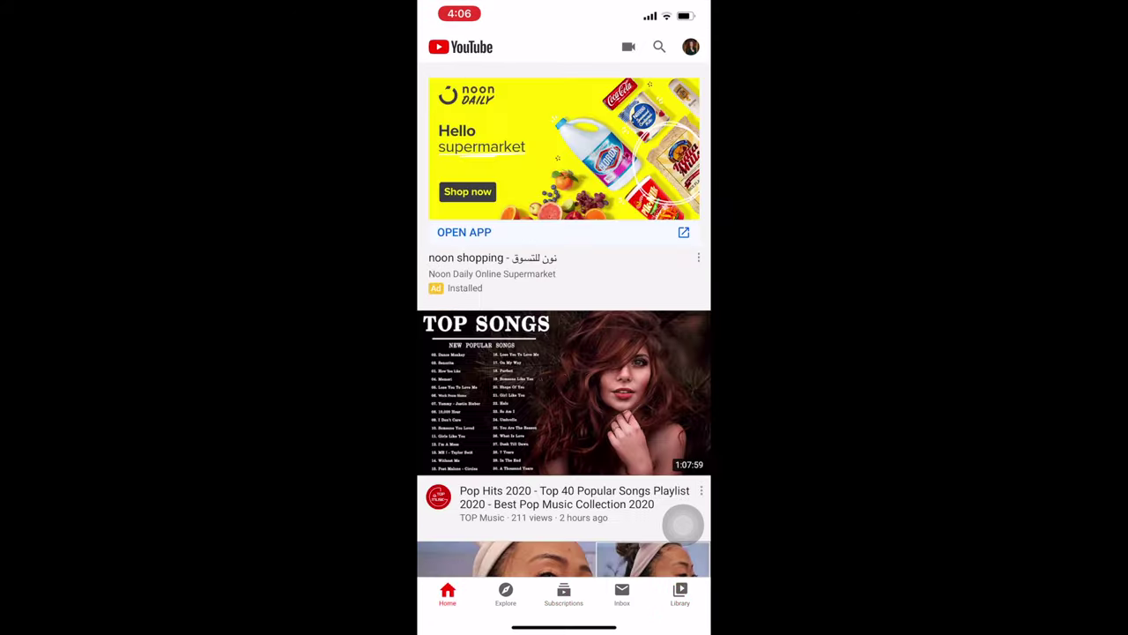
pyautogui.click(690, 47)
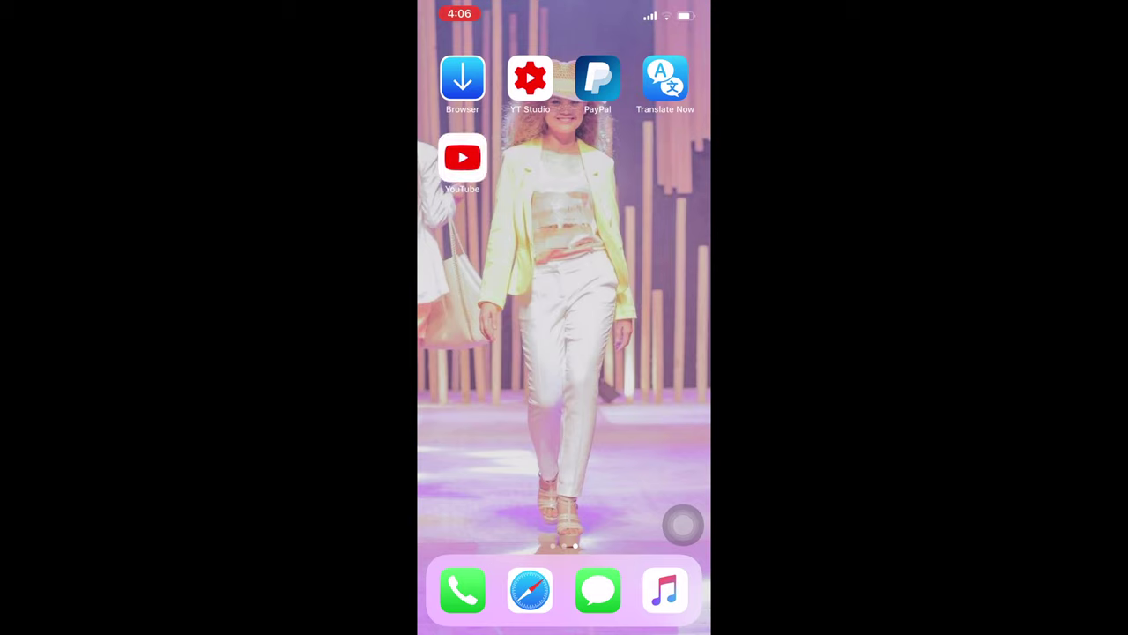
# Delete the YouTube app from the iPhone home screen.
pyautogui.click(463, 158)
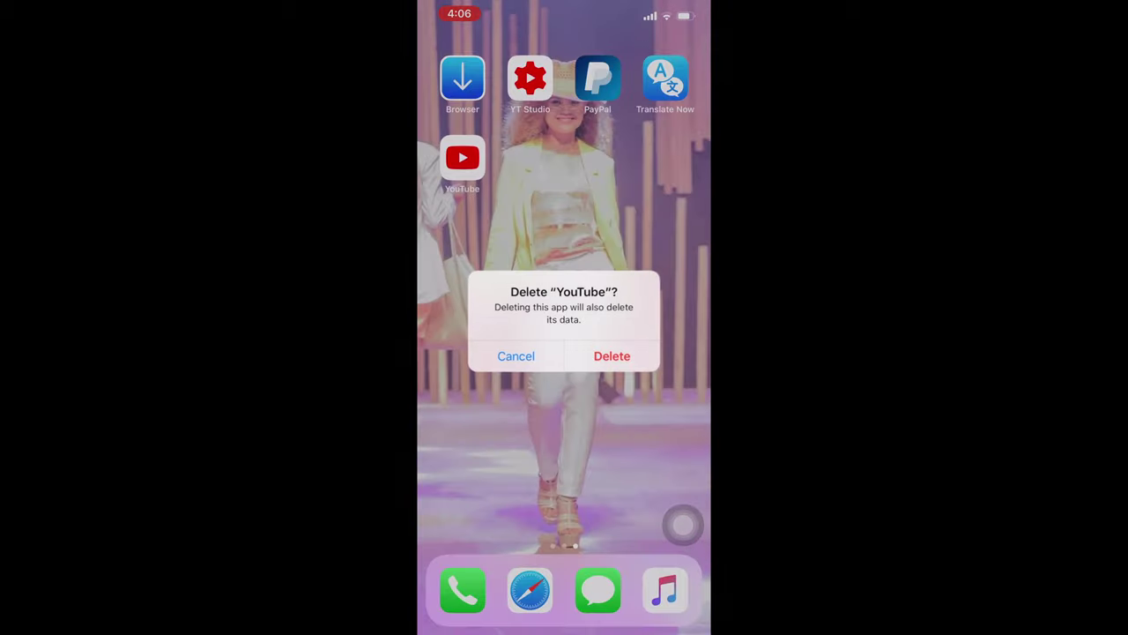
pyautogui.click(612, 355)
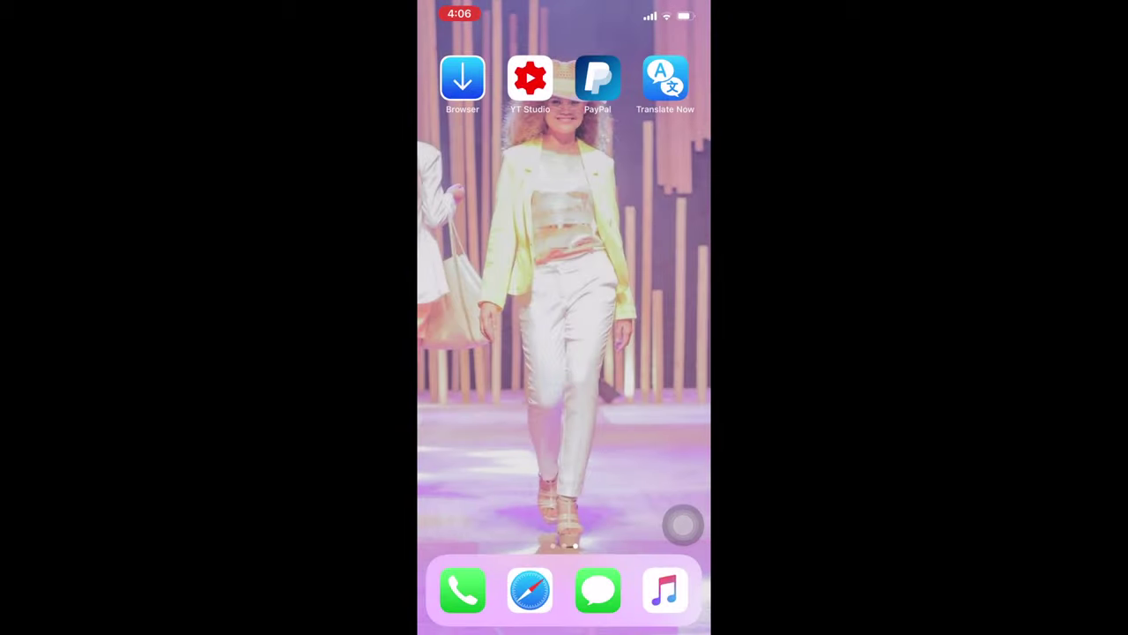
pyautogui.moveTo(564, 264); pyautogui.dragTo(564, 406)
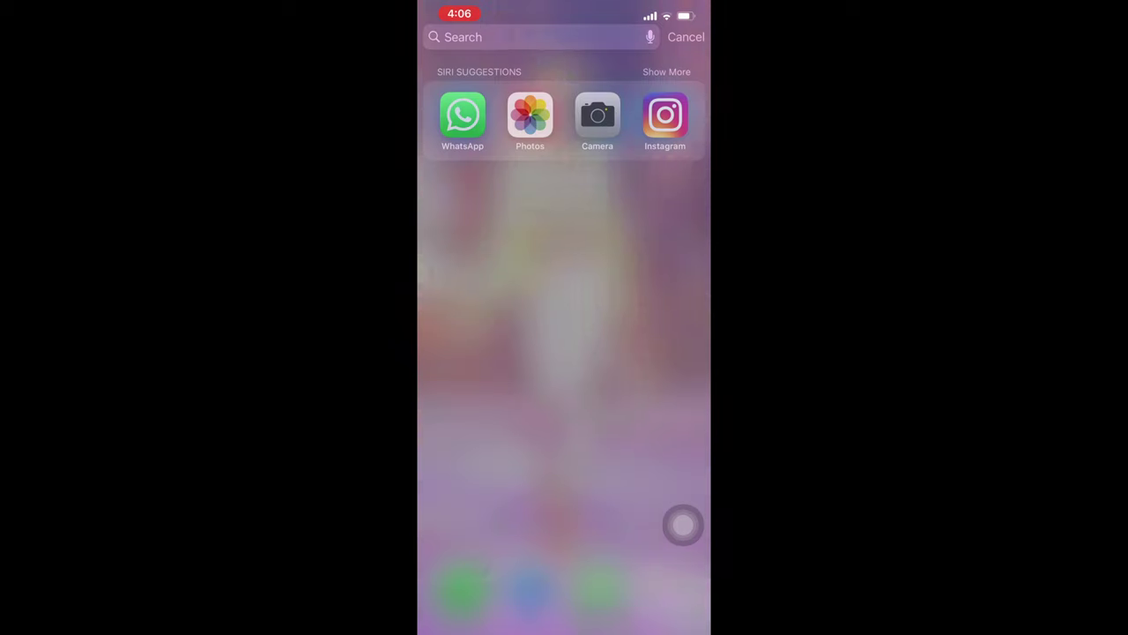
pyautogui.click(685, 44)
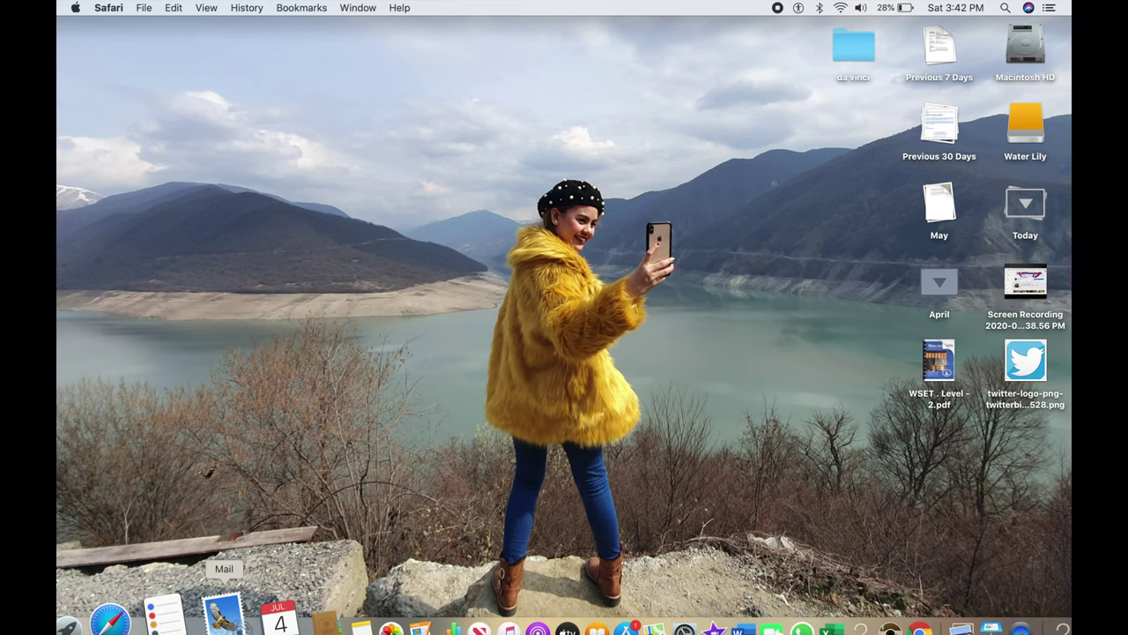
pyautogui.click(862, 615)
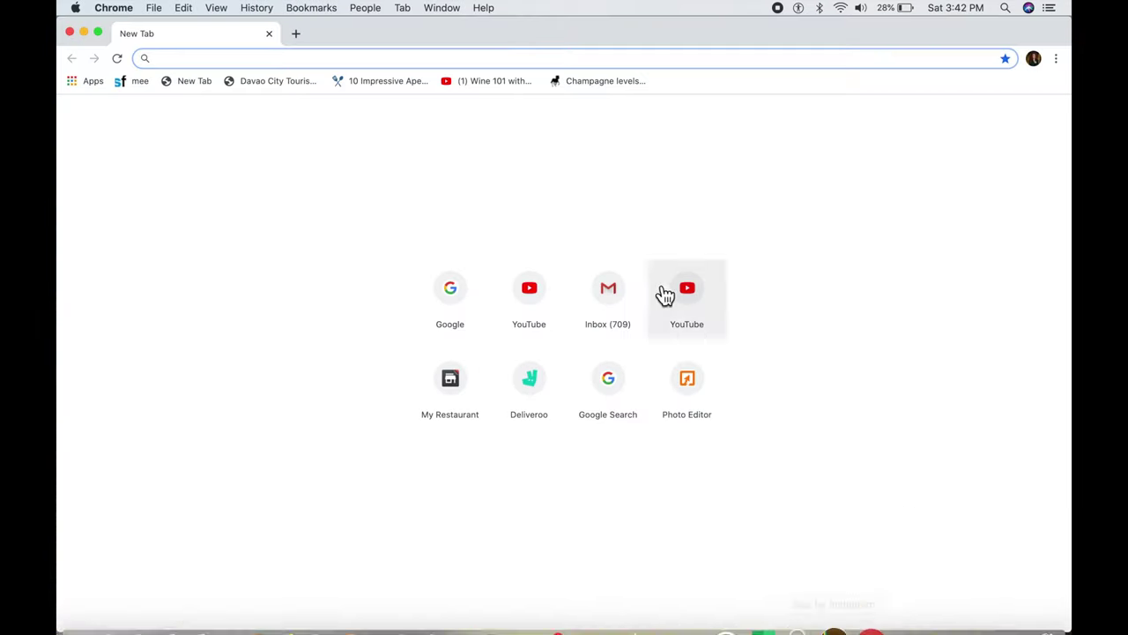
pyautogui.click(1033, 58)
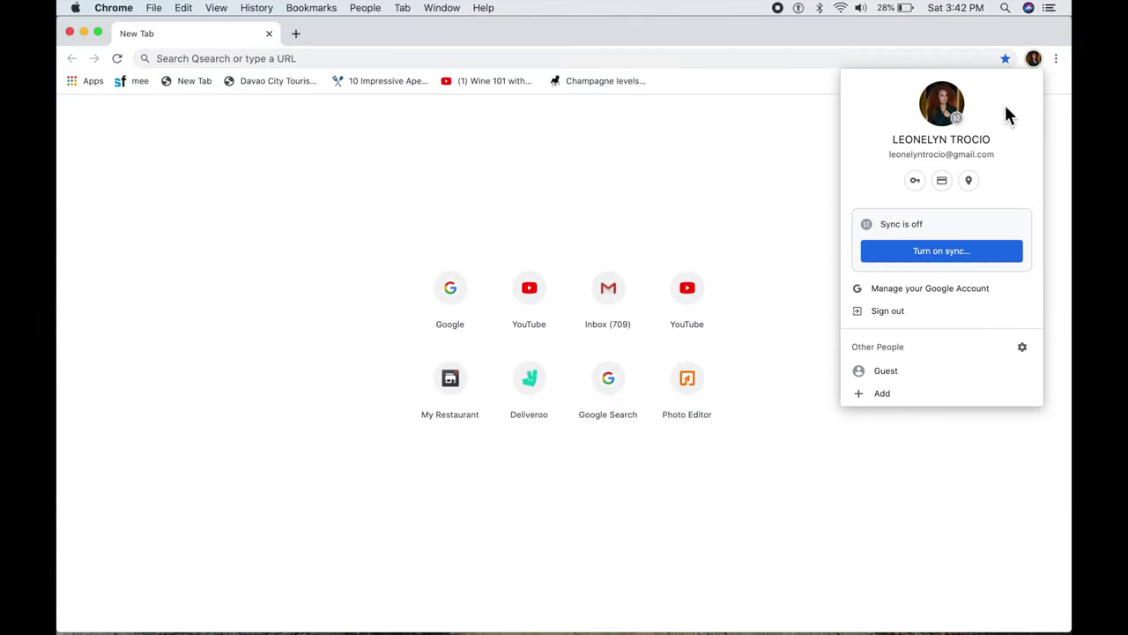
pyautogui.click(902, 310)
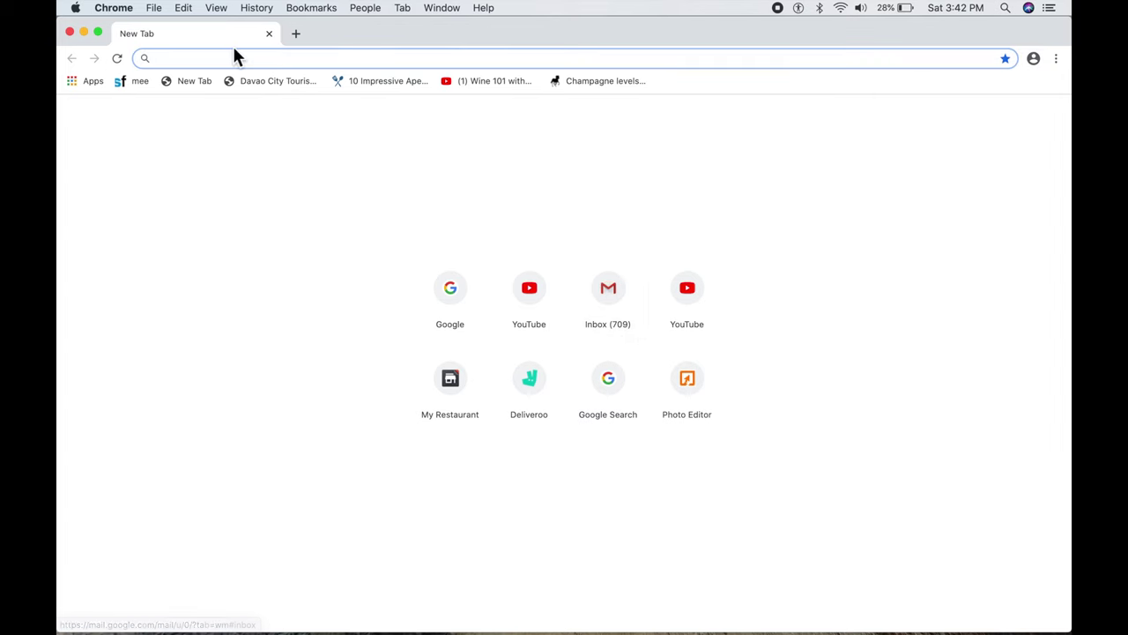
pyautogui.click(71, 33)
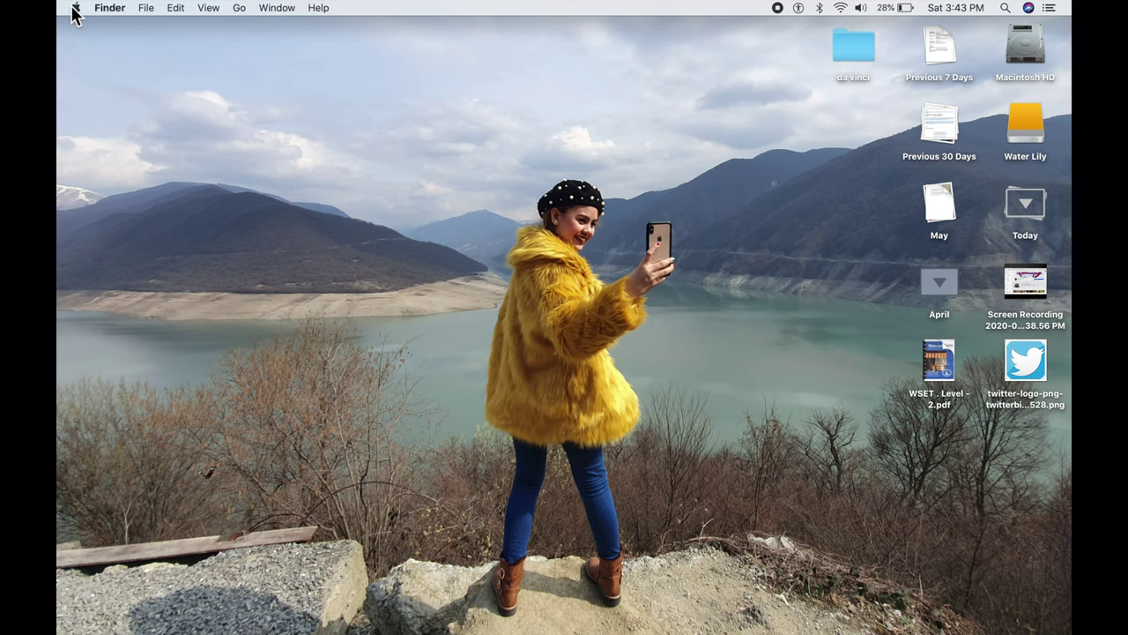
# Launch Safari and load the YouTube favourite.
pyautogui.click(76, 8)
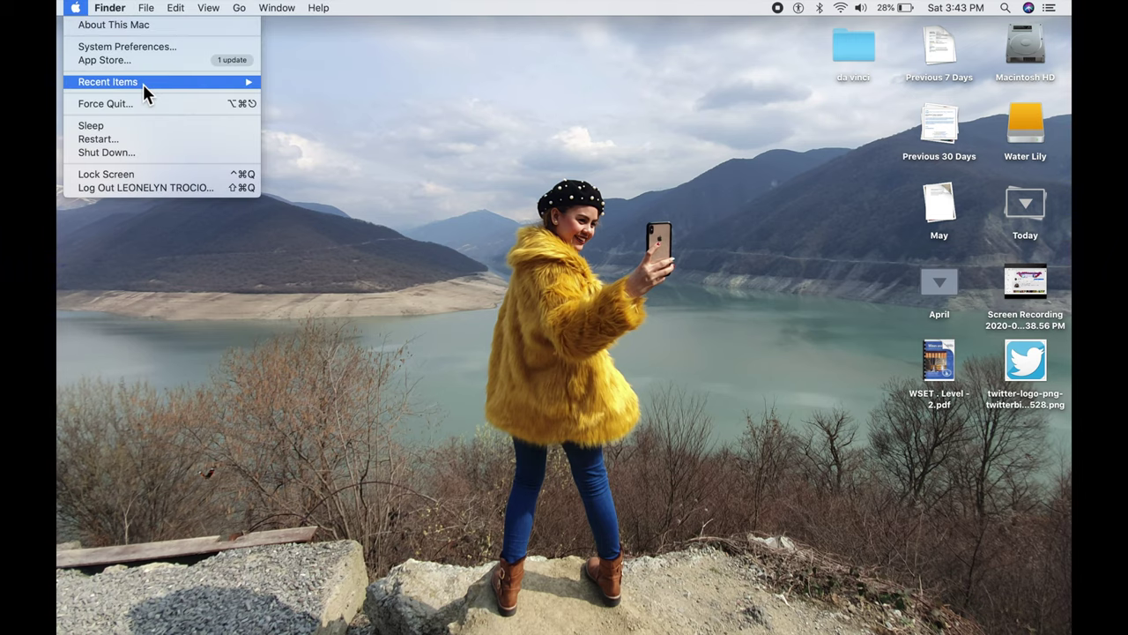
pyautogui.click(148, 370)
pyautogui.moveTo(564, 630)
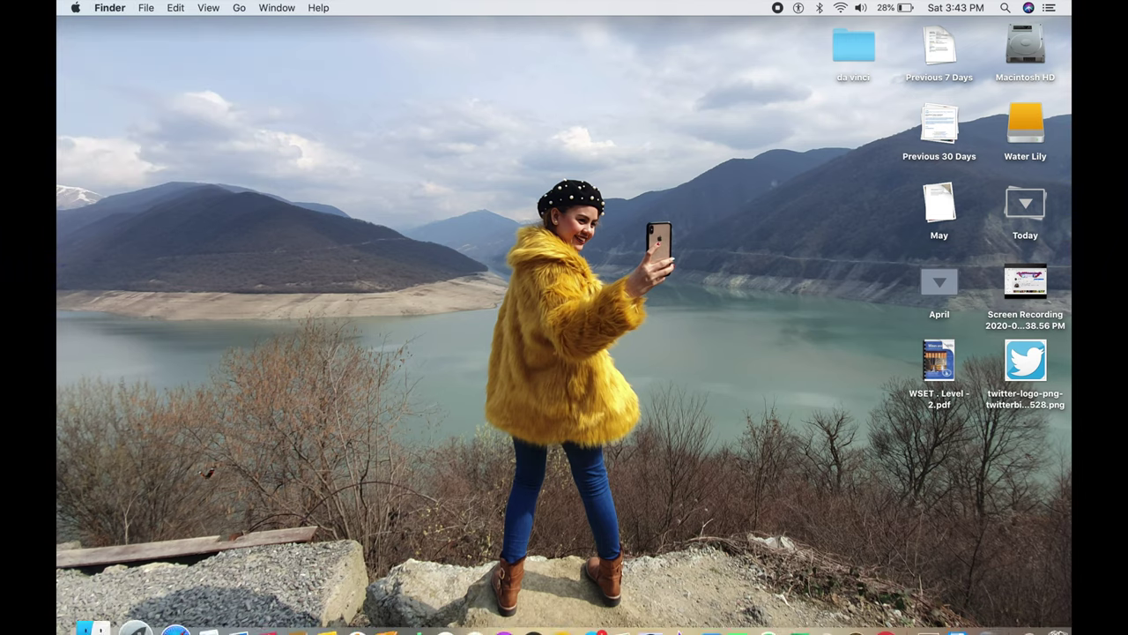
pyautogui.click(156, 600)
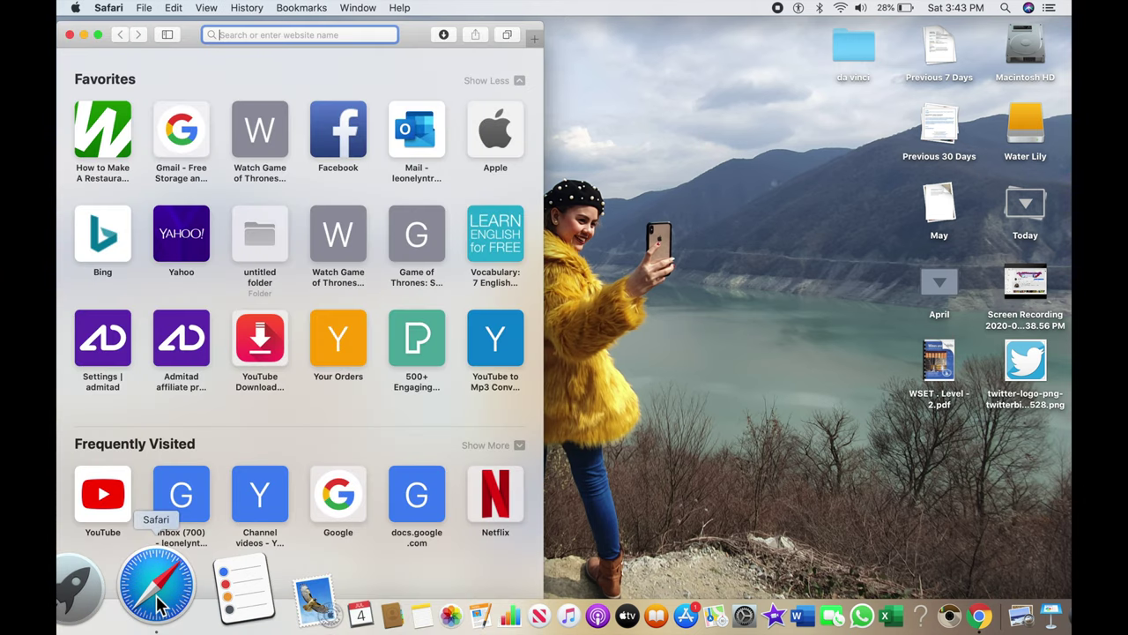
pyautogui.click(106, 492)
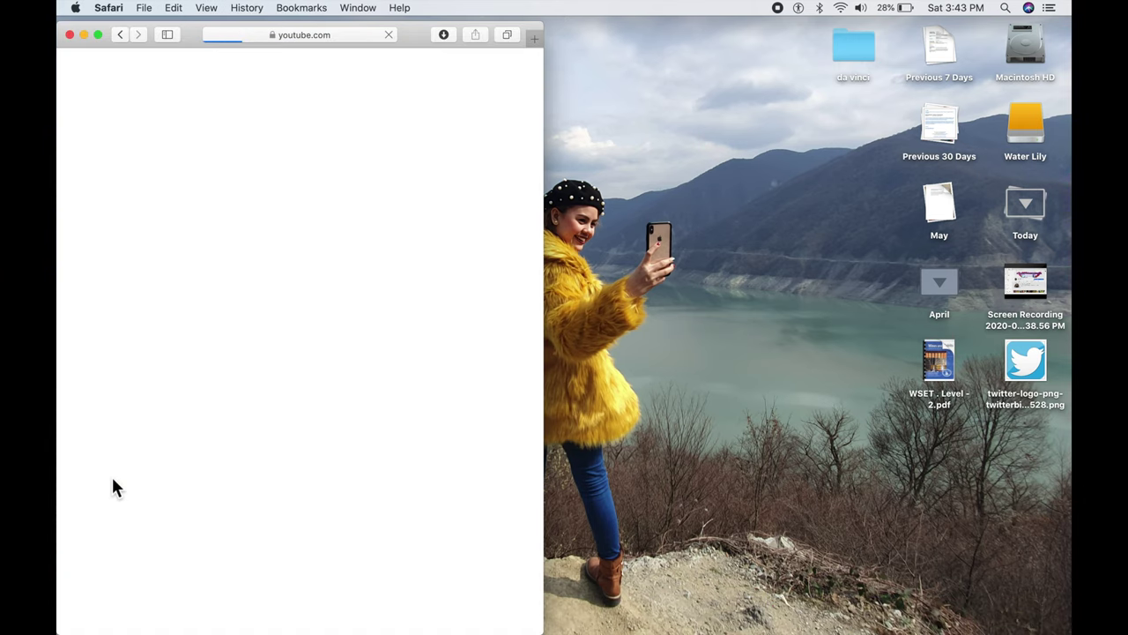
# Cancel Block all cookies in Safari's Privacy preferences.
pyautogui.click(109, 9)
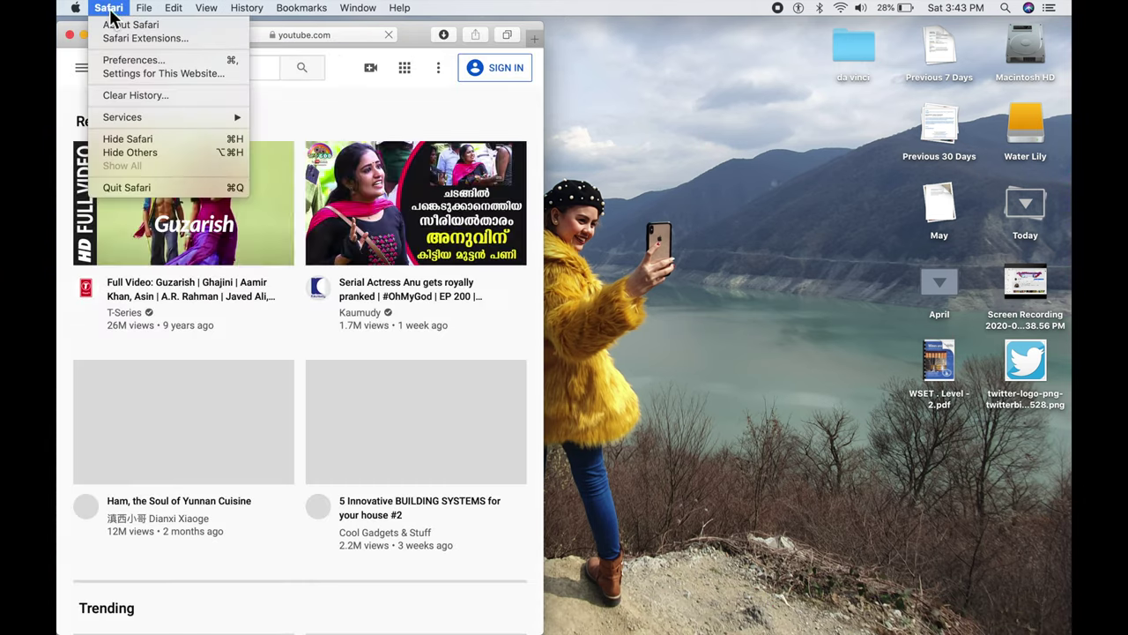
pyautogui.click(124, 55)
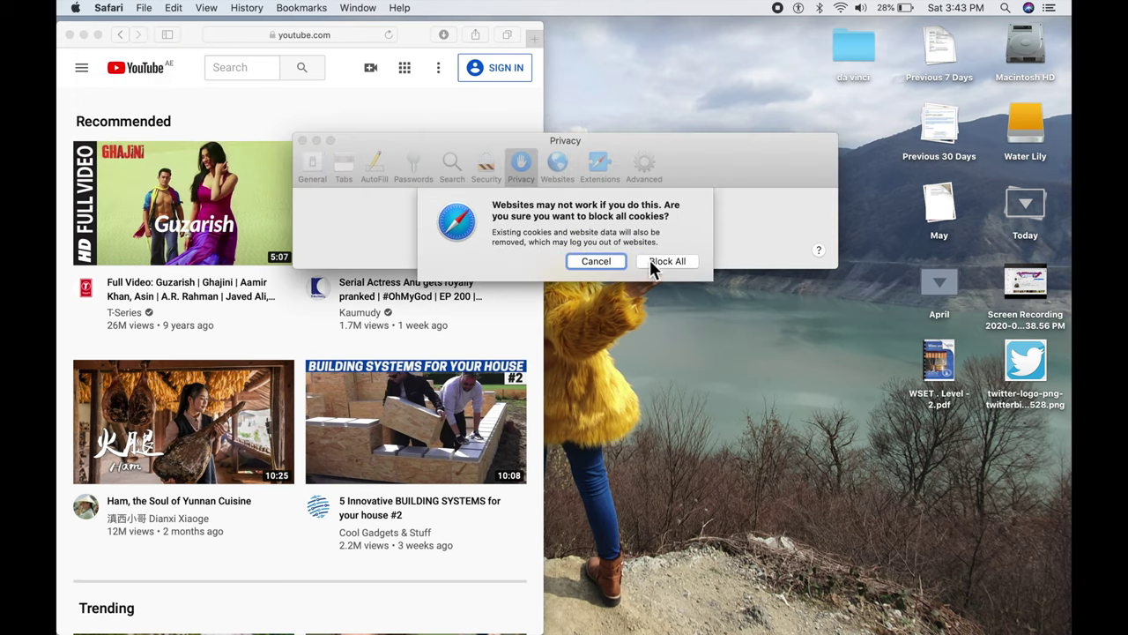
pyautogui.click(611, 263)
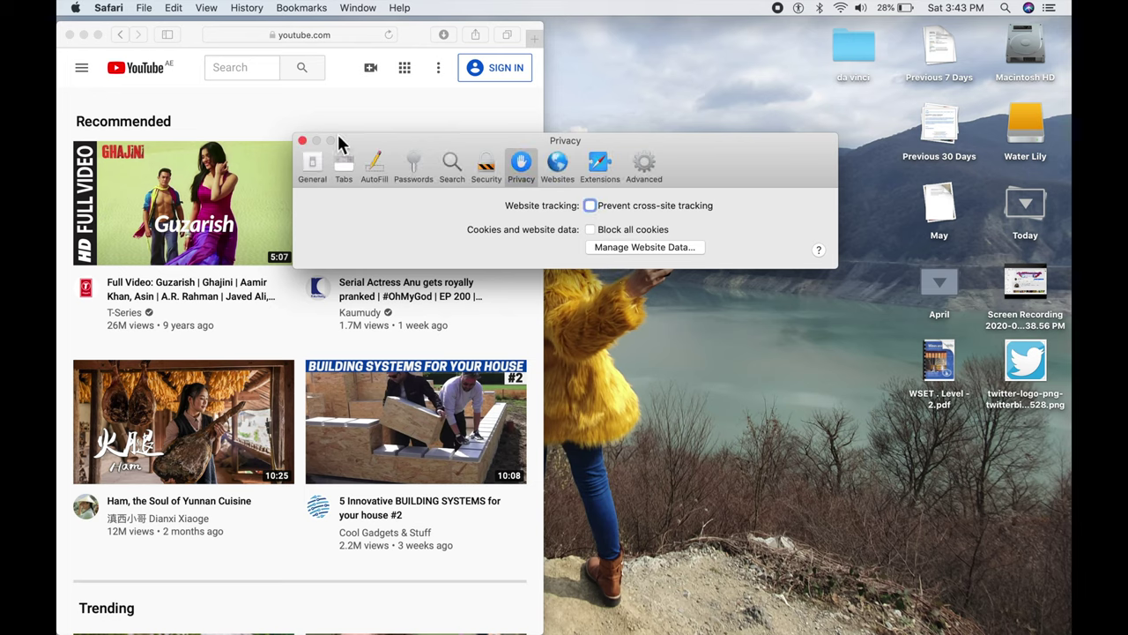
pyautogui.click(302, 142)
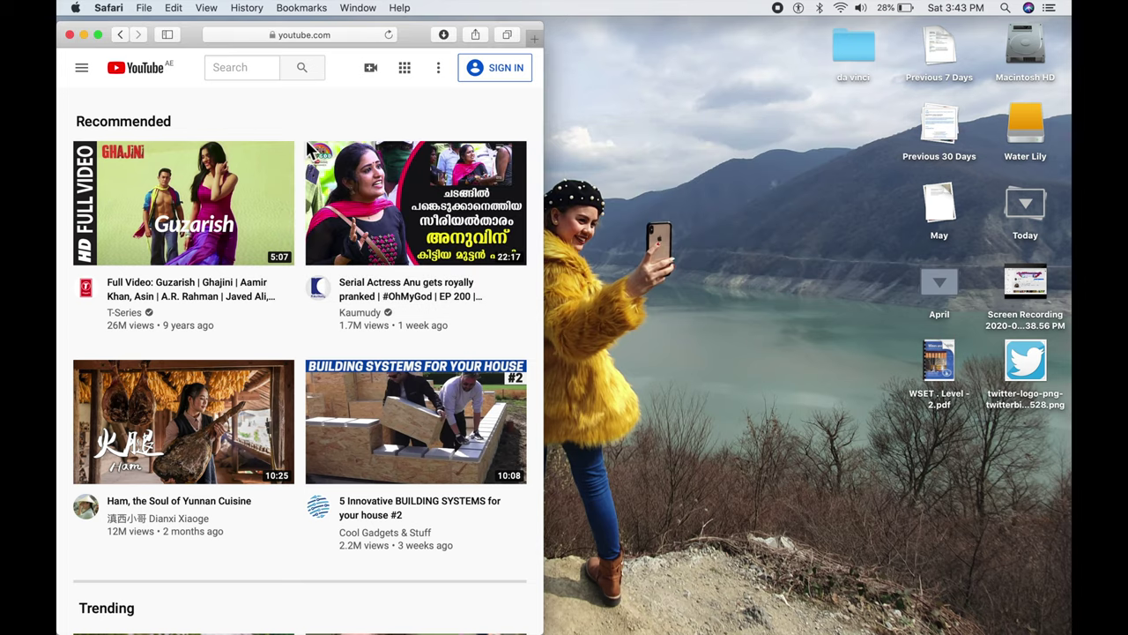
# In full screen, retry Google sign-in with the saved email, hitting the cookies error again, then exit.
pyautogui.click(99, 33)
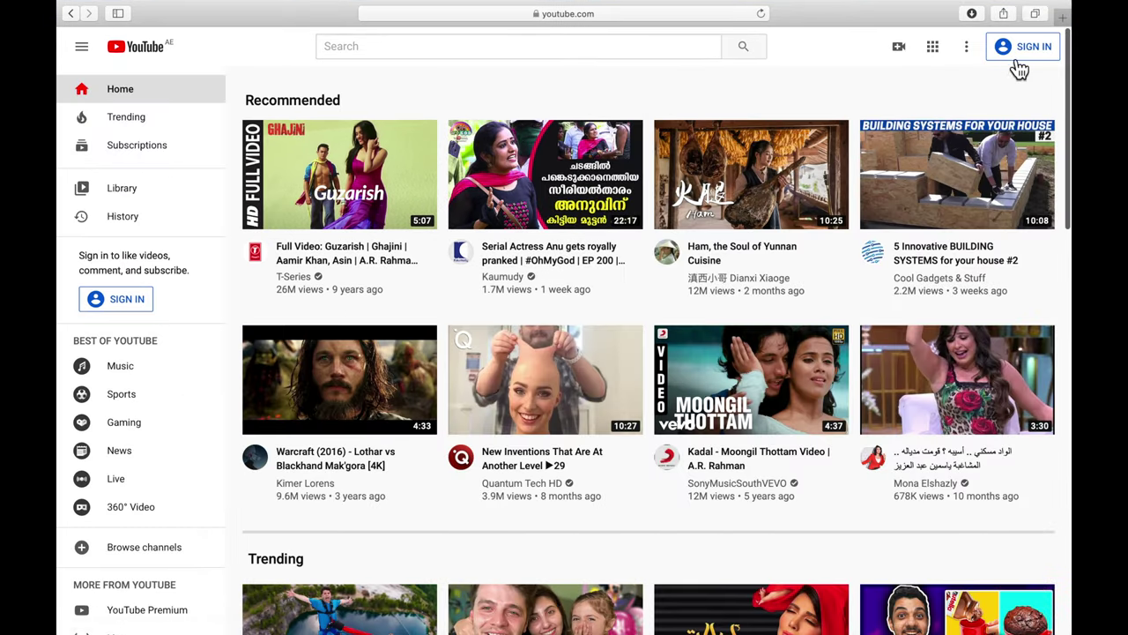
pyautogui.click(1022, 47)
pyautogui.click(564, 321)
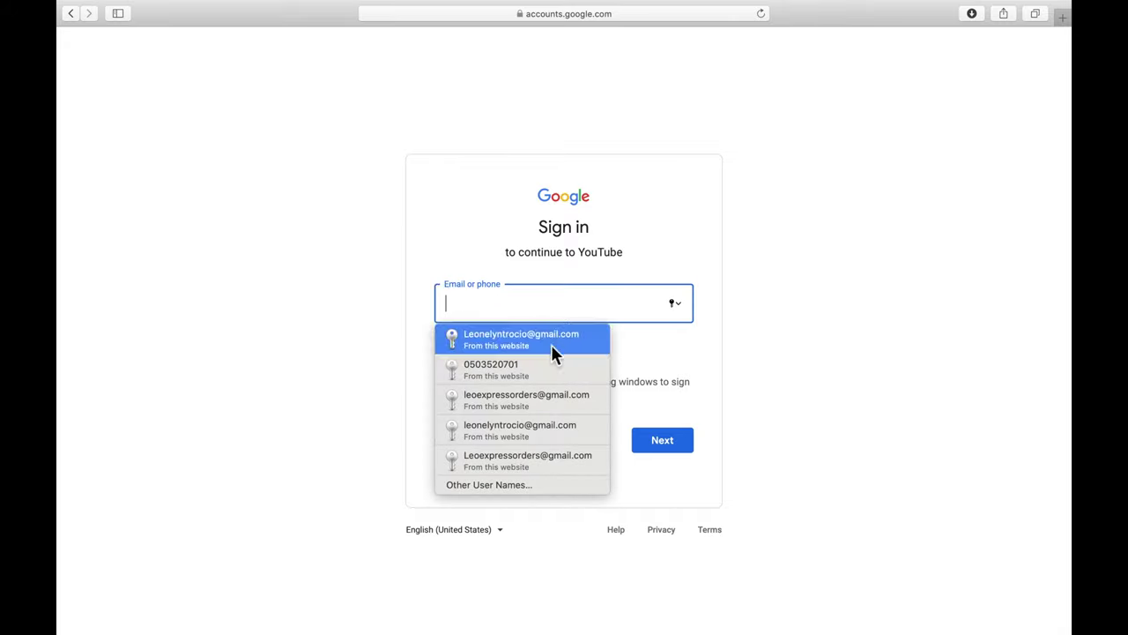
pyautogui.click(538, 338)
pyautogui.click(667, 447)
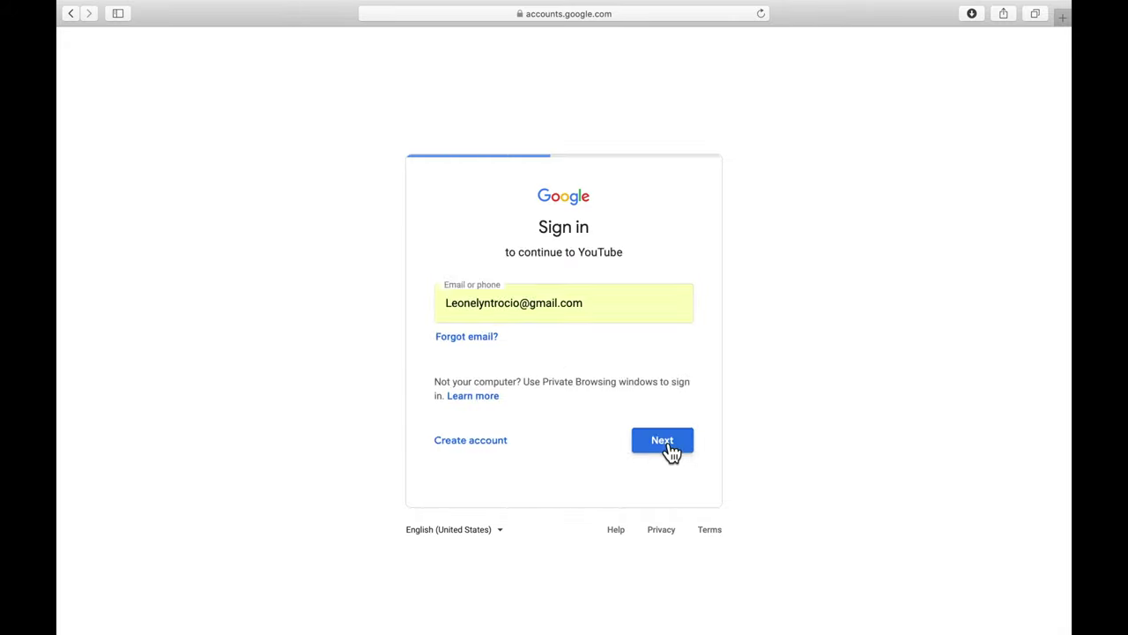
pyautogui.click(663, 329)
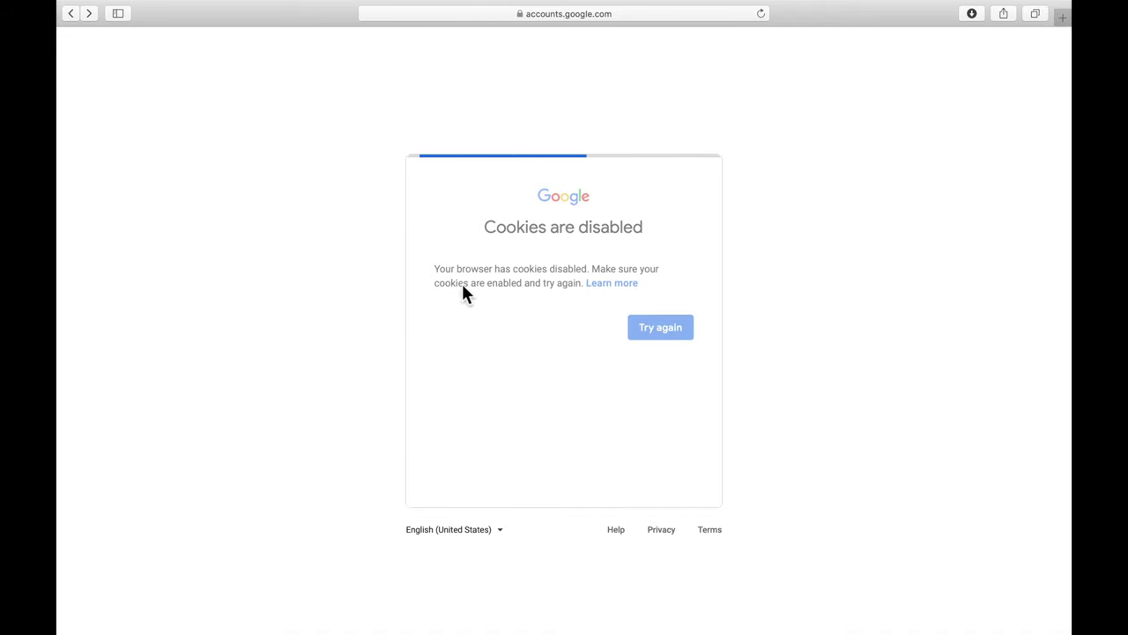
pyautogui.click(70, 27)
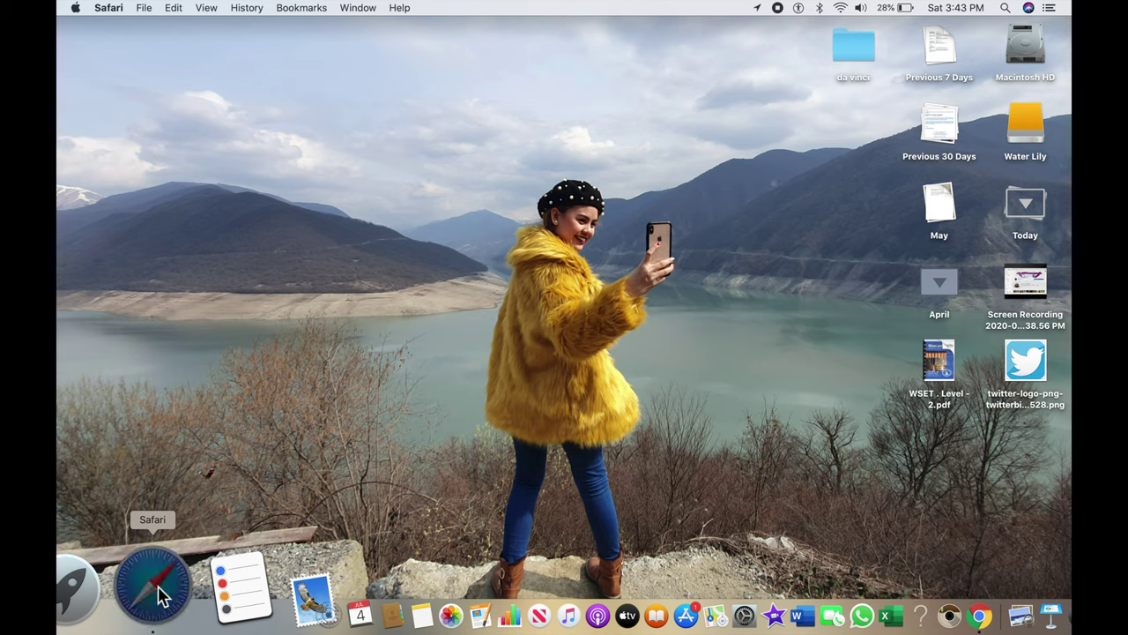
# Uncheck Block all cookies in Safari's Privacy preferences.
pyautogui.click(161, 596)
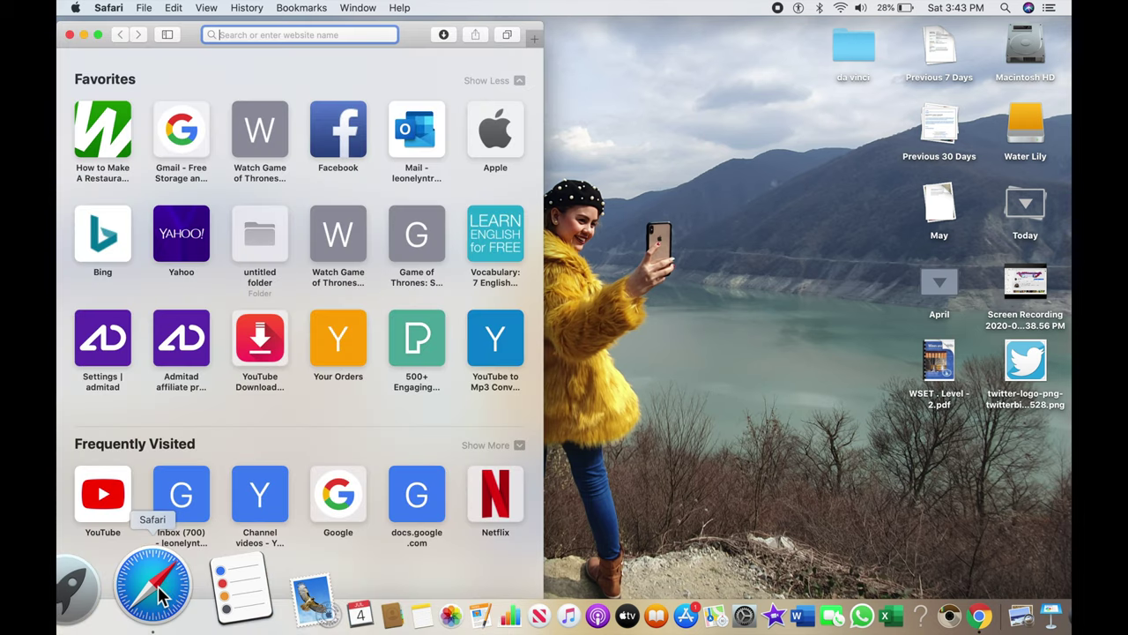
pyautogui.click(70, 35)
pyautogui.click(110, 9)
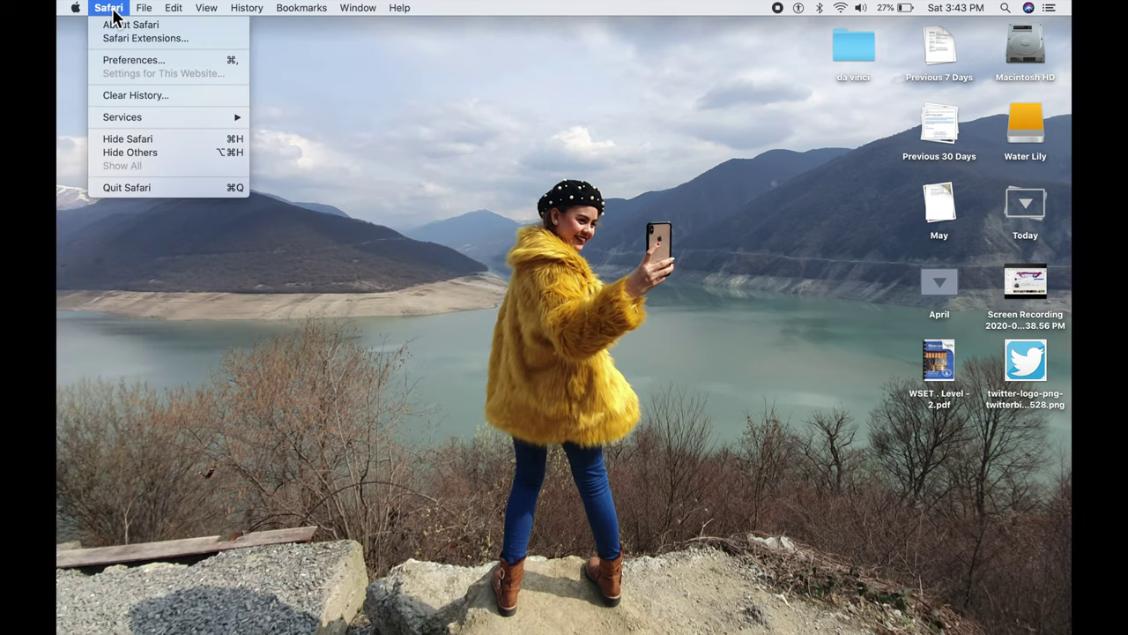
pyautogui.click(132, 62)
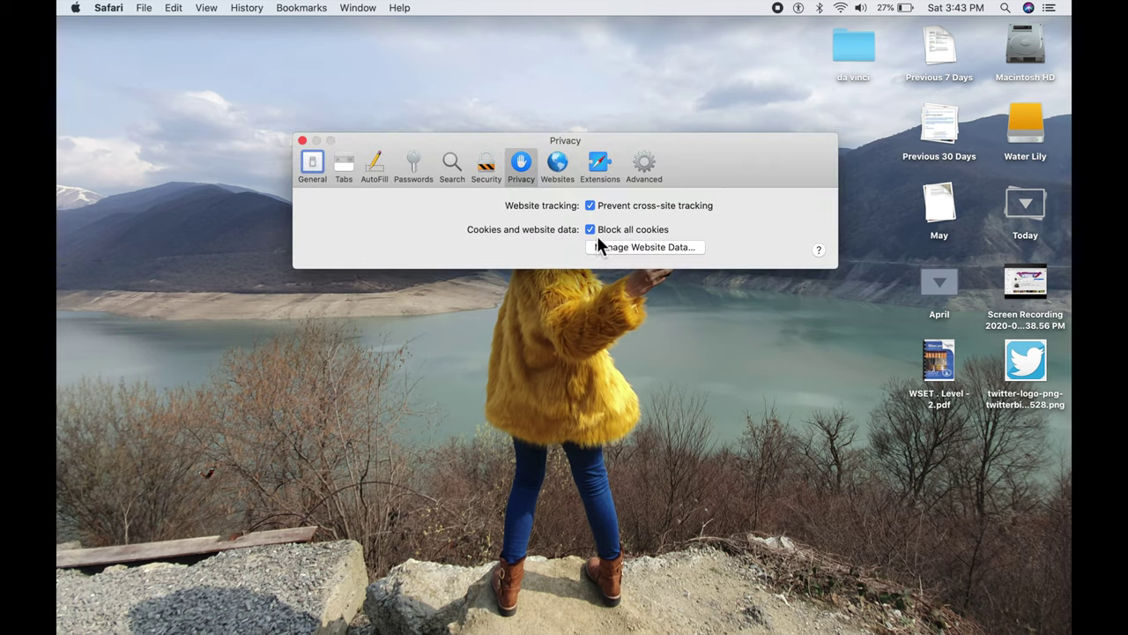
pyautogui.click(526, 164)
pyautogui.click(302, 141)
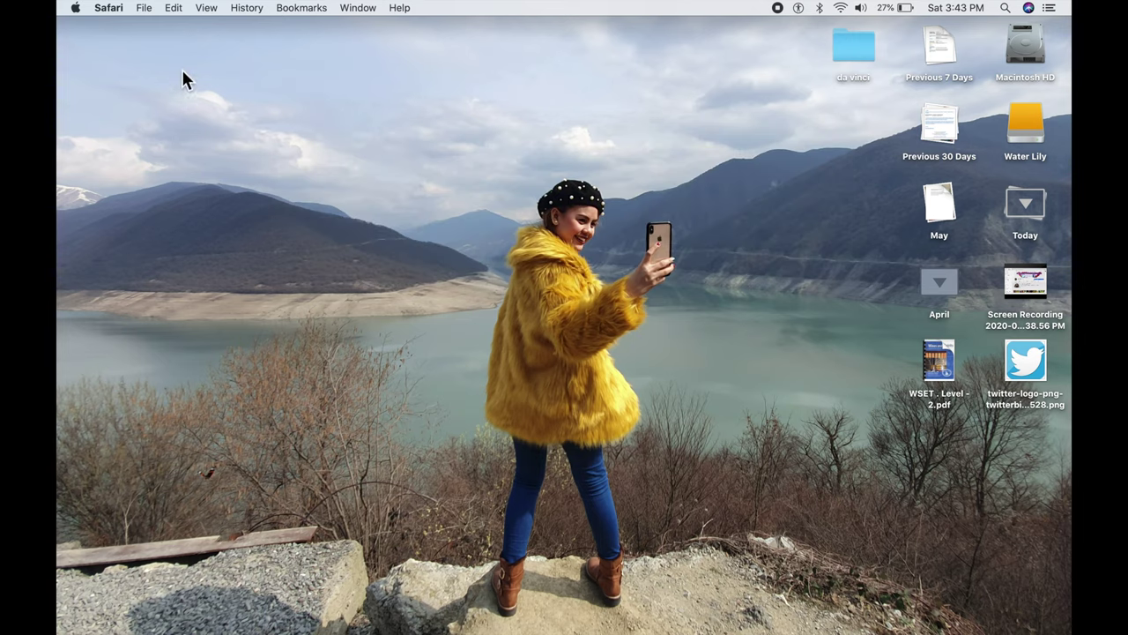
# Reopen a Safari window and load the YouTube home page.
pyautogui.click(78, 9)
pyautogui.click(138, 253)
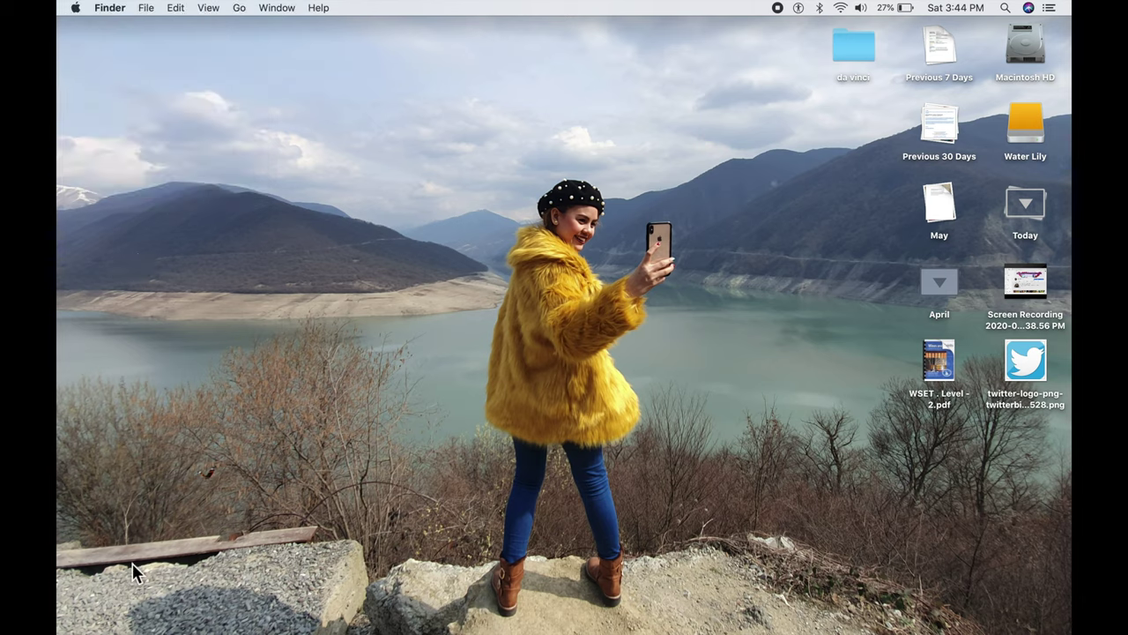
pyautogui.click(157, 611)
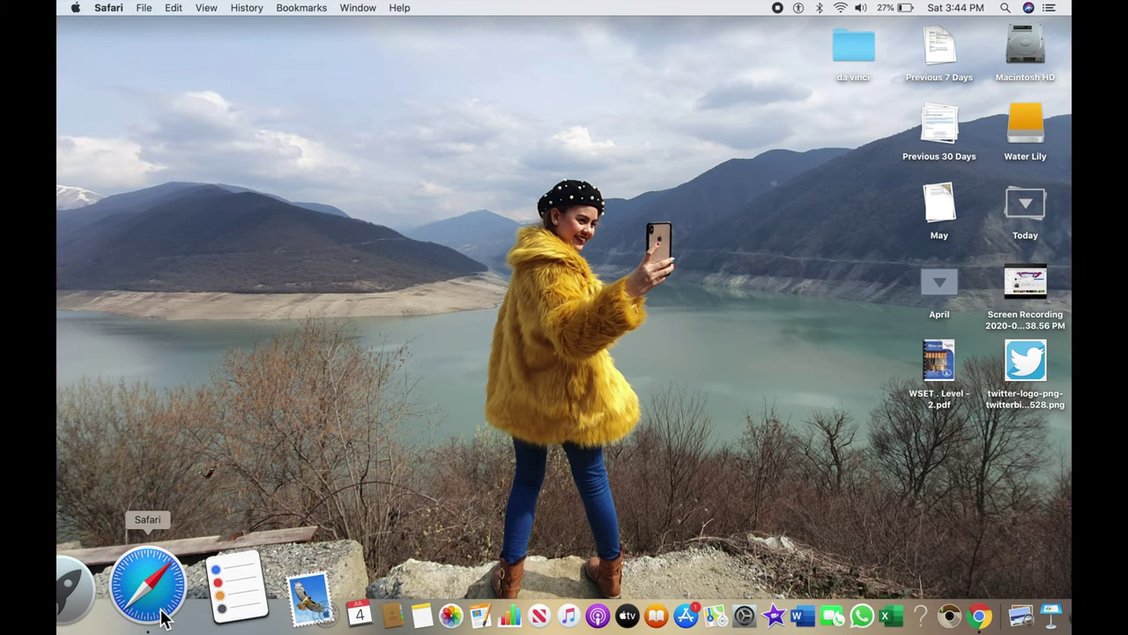
pyautogui.click(117, 494)
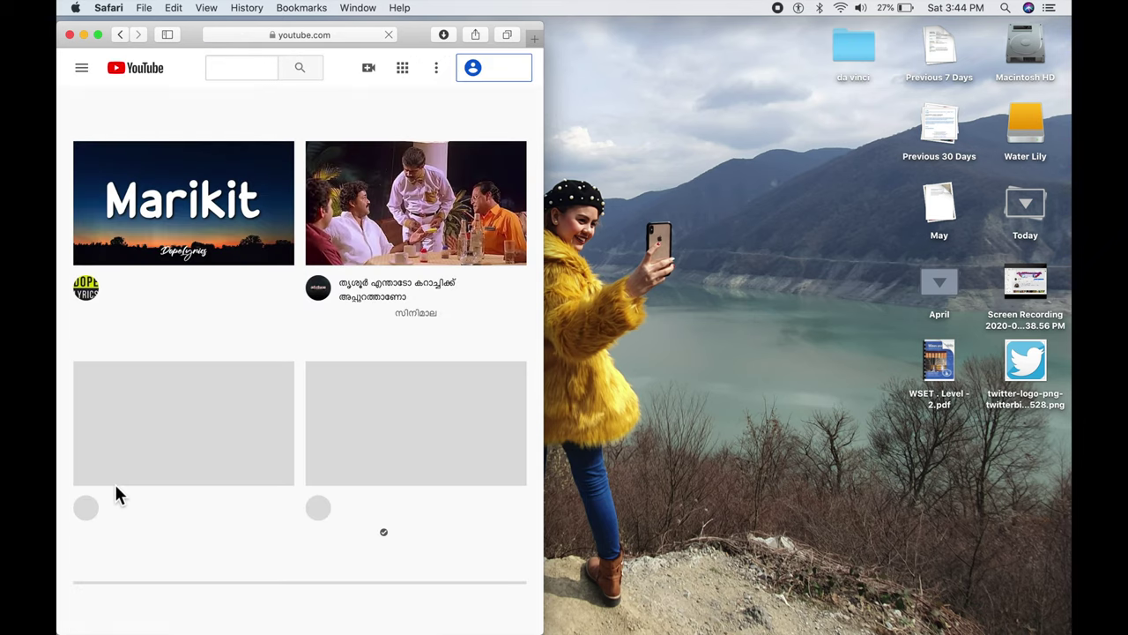
# Sign in to YouTube with the saved Google email and password, then open the account menu.
pyautogui.click(99, 35)
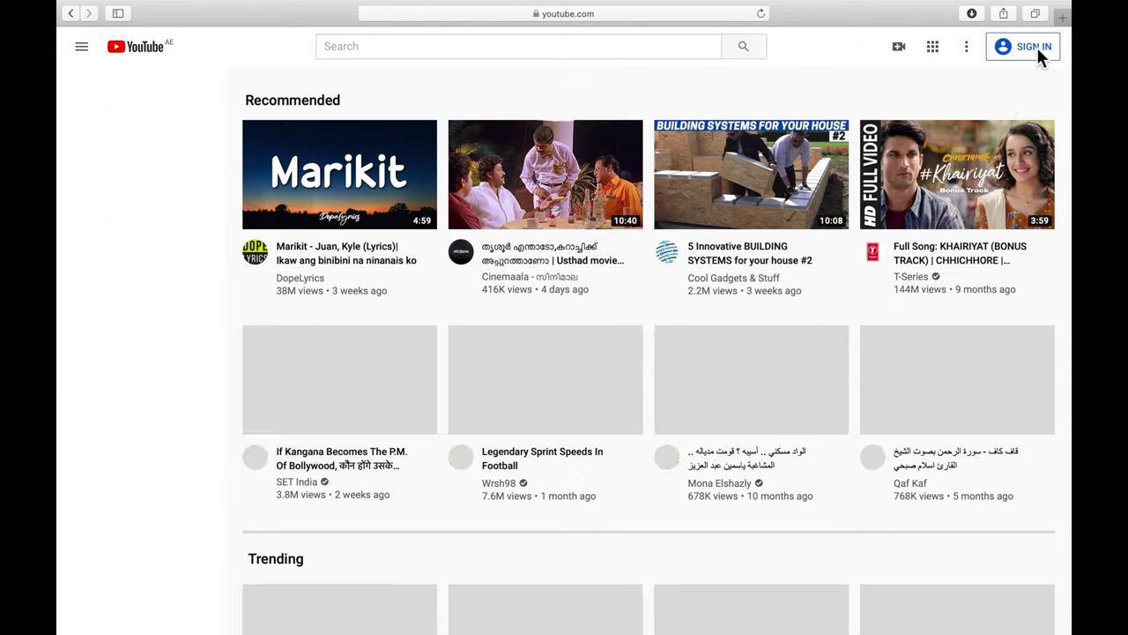
pyautogui.click(1037, 50)
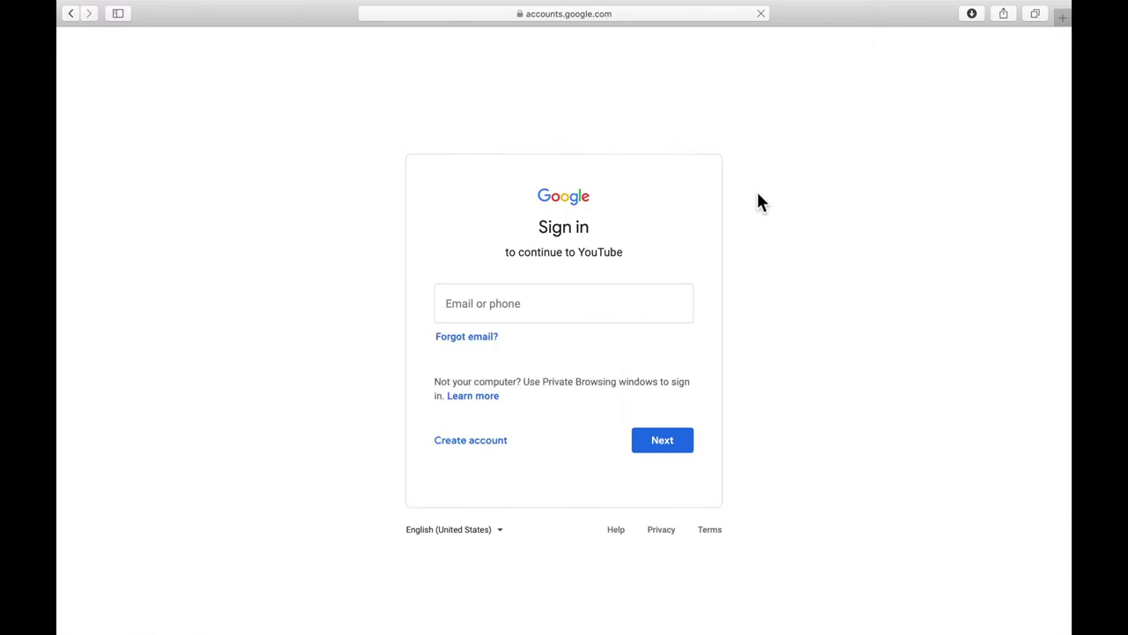
pyautogui.click(620, 316)
pyautogui.click(558, 350)
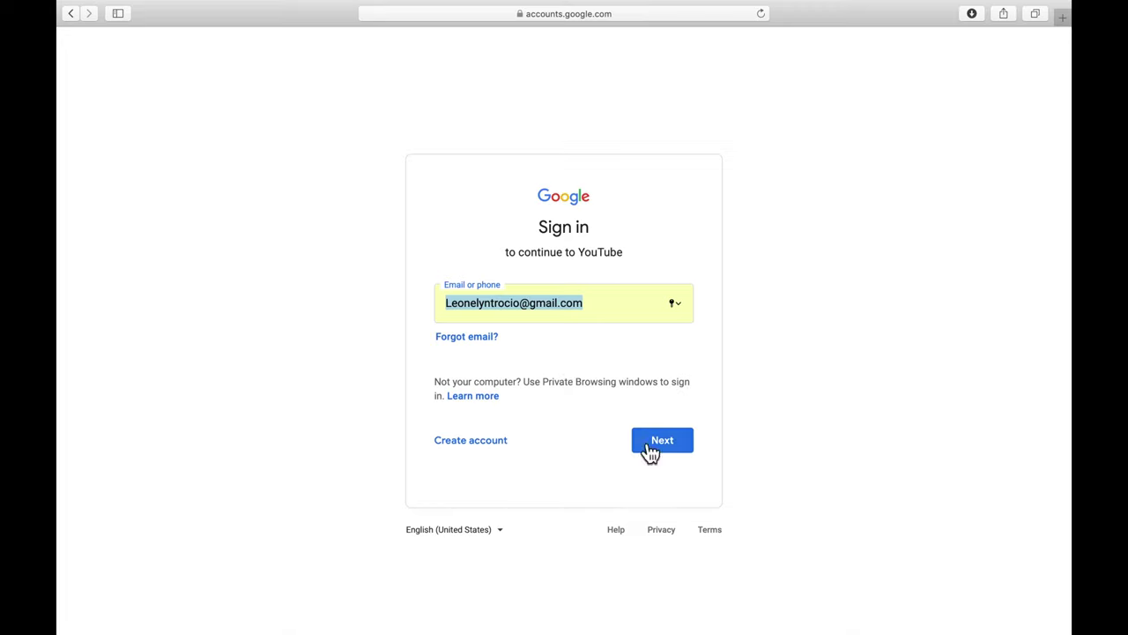
pyautogui.click(655, 441)
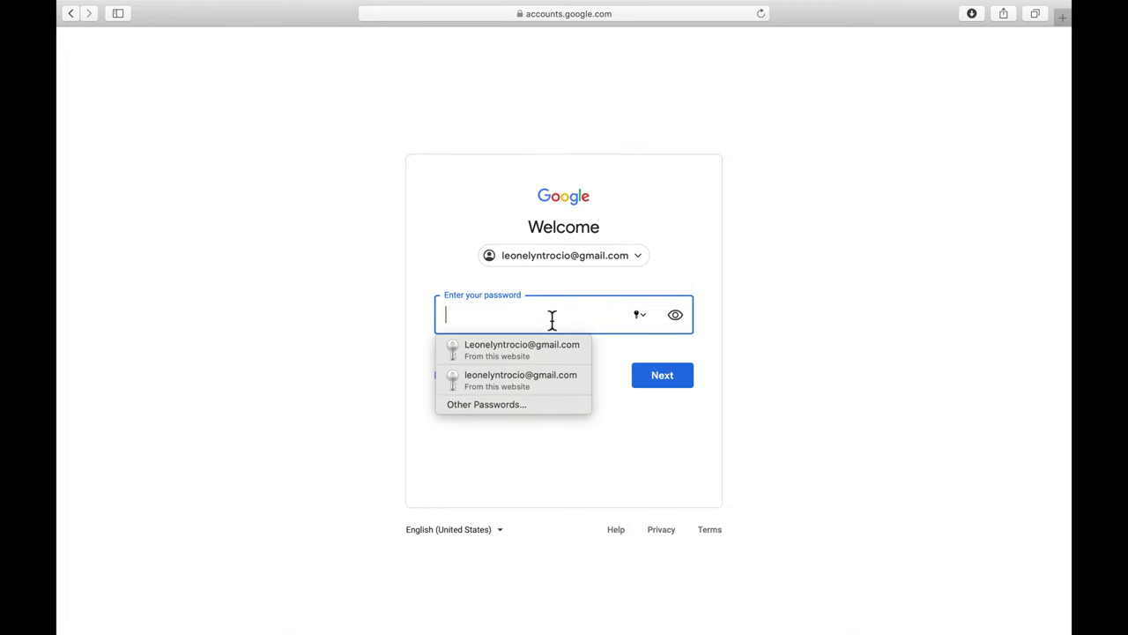
pyautogui.click(541, 351)
pyautogui.click(657, 388)
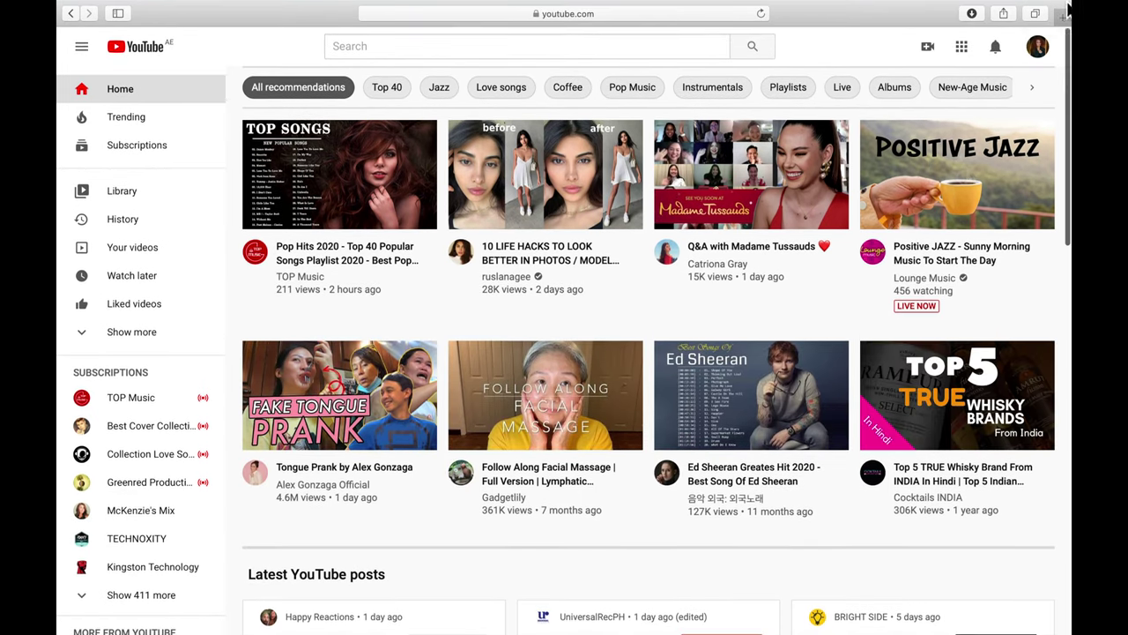
pyautogui.click(1043, 58)
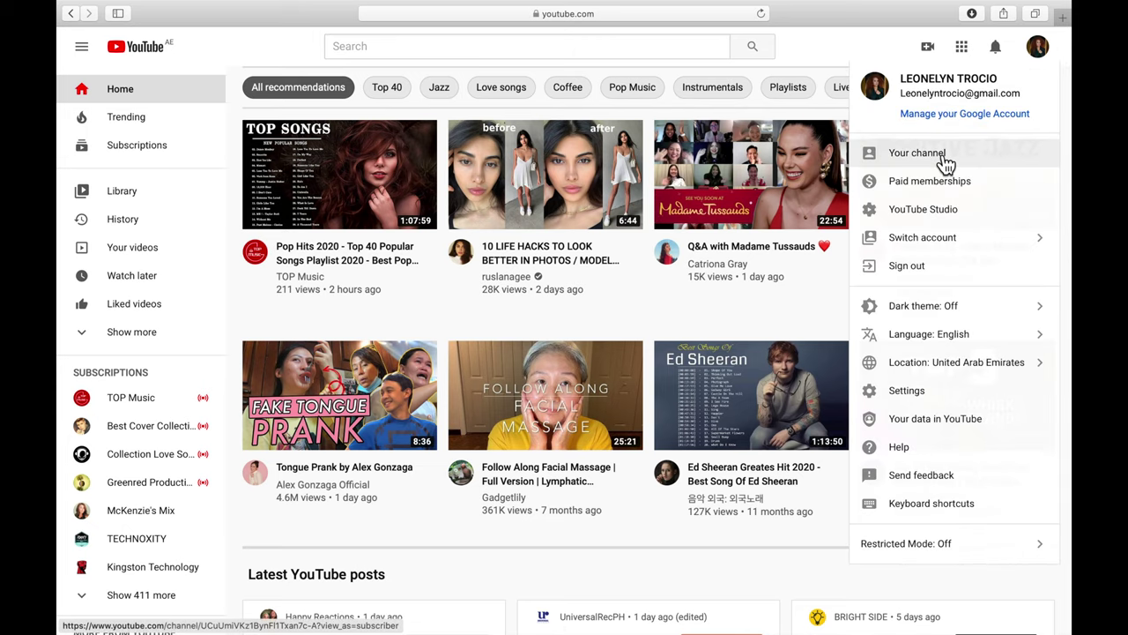
# Retry the channel banner change in Safari, dismiss the sign-in error, reload, and close Safari.
pyautogui.click(945, 164)
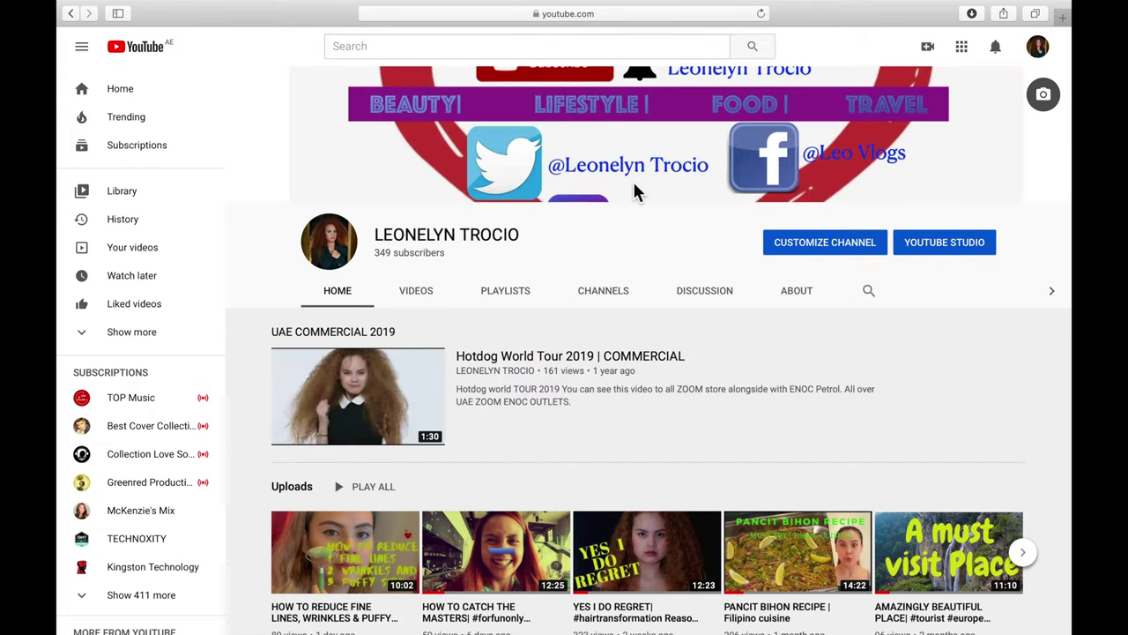
pyautogui.click(1044, 97)
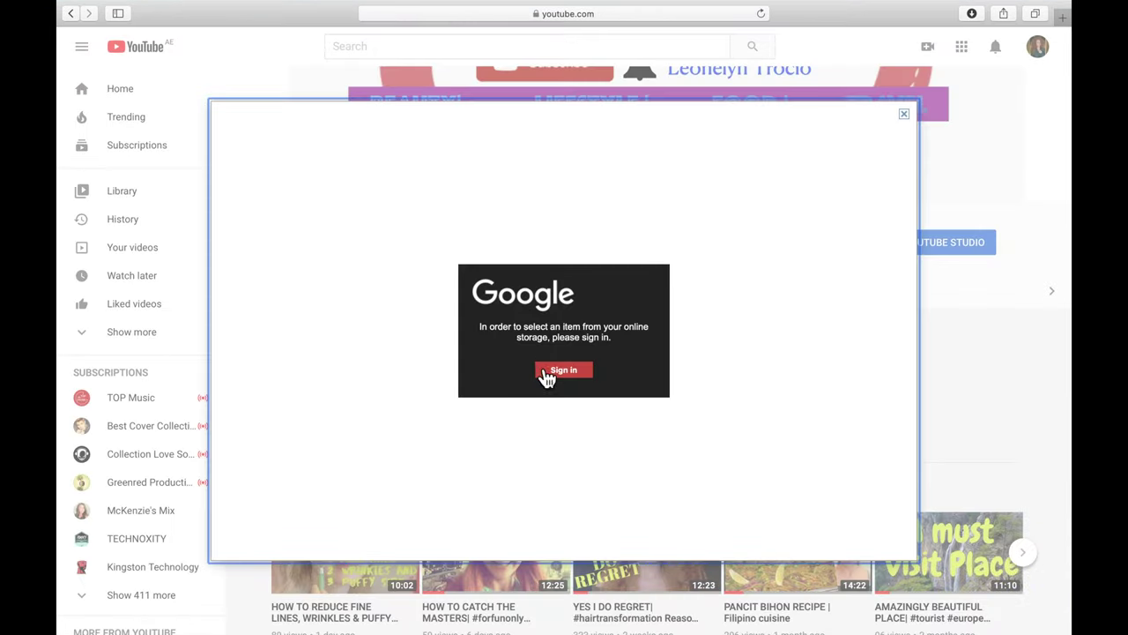
pyautogui.click(545, 372)
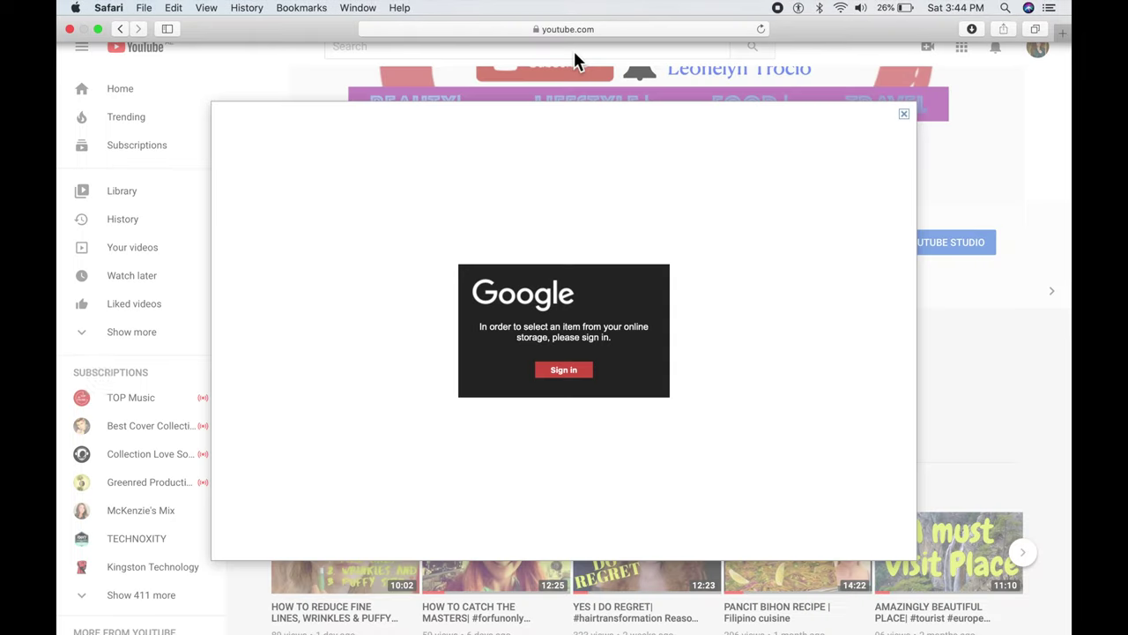
pyautogui.click(905, 115)
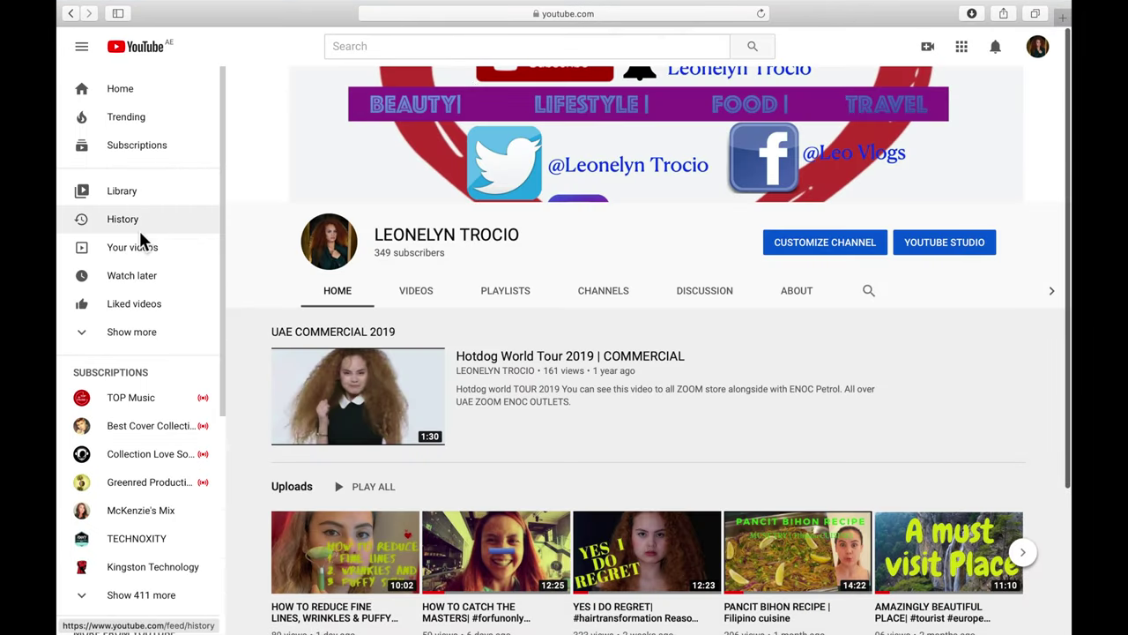
pyautogui.click(77, 23)
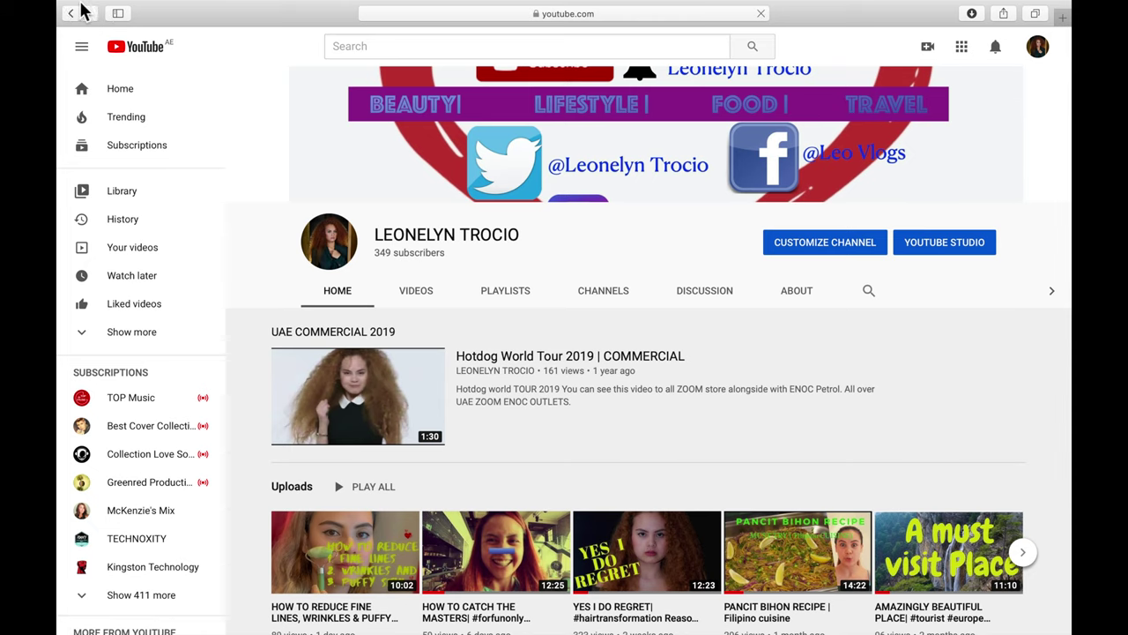
pyautogui.click(70, 29)
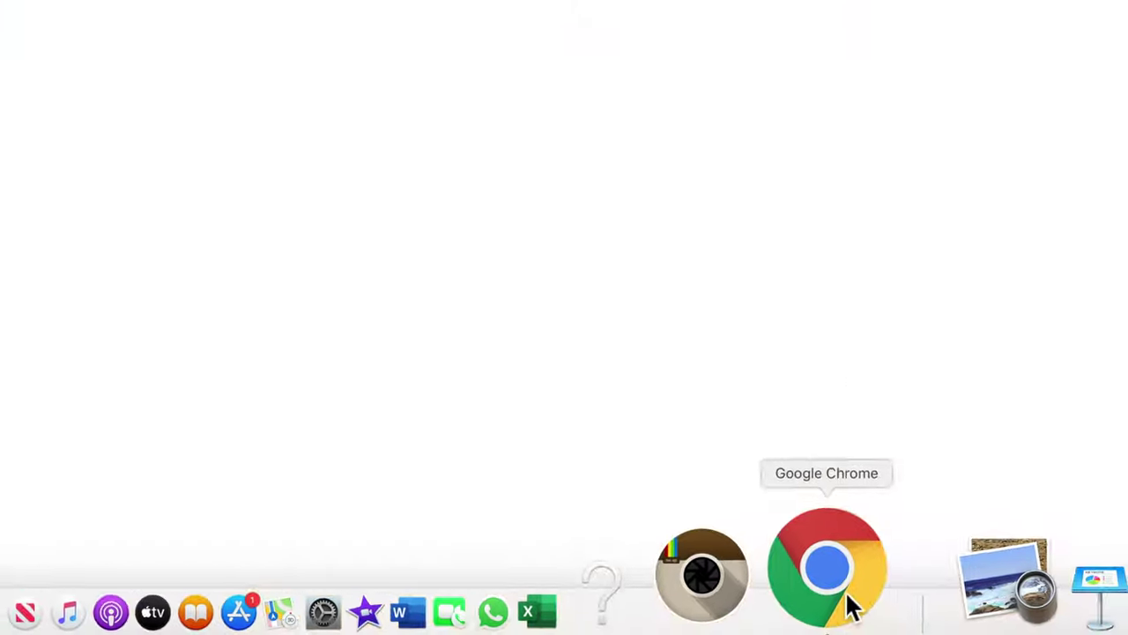
# Launch Google Chrome, check its signed-in account, and open YouTube.
pyautogui.click(848, 598)
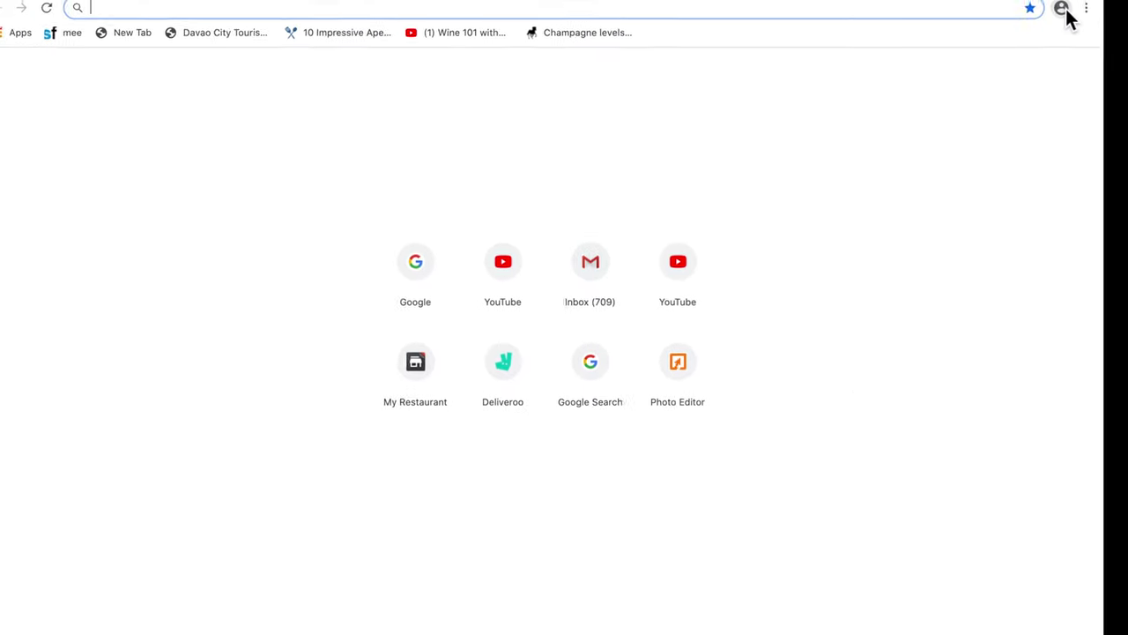
pyautogui.click(1055, 48)
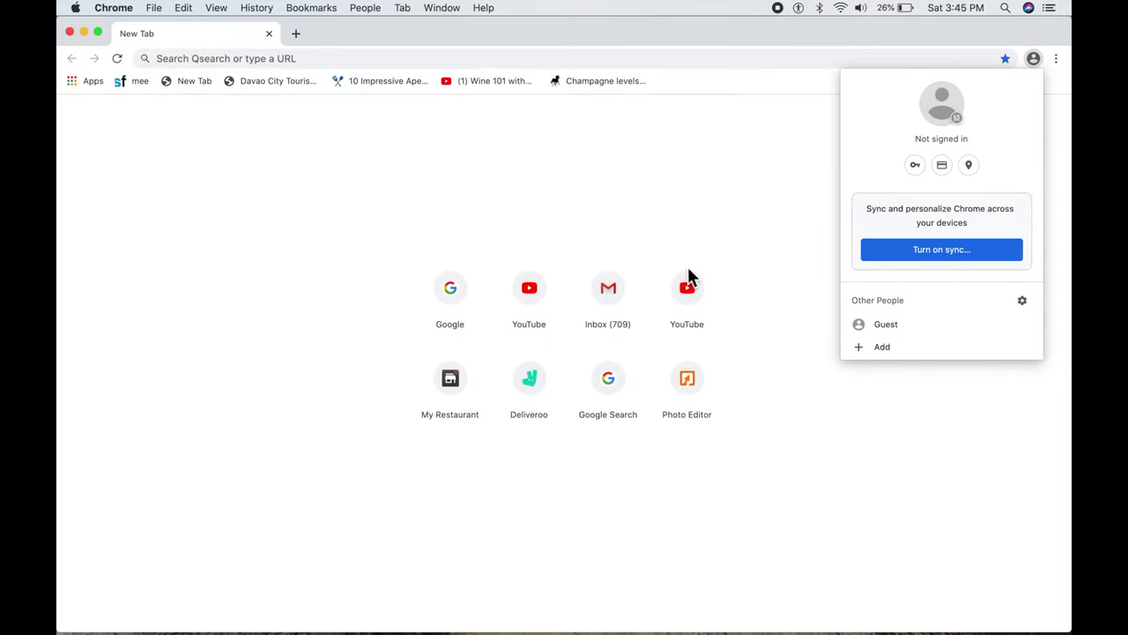
pyautogui.click(526, 295)
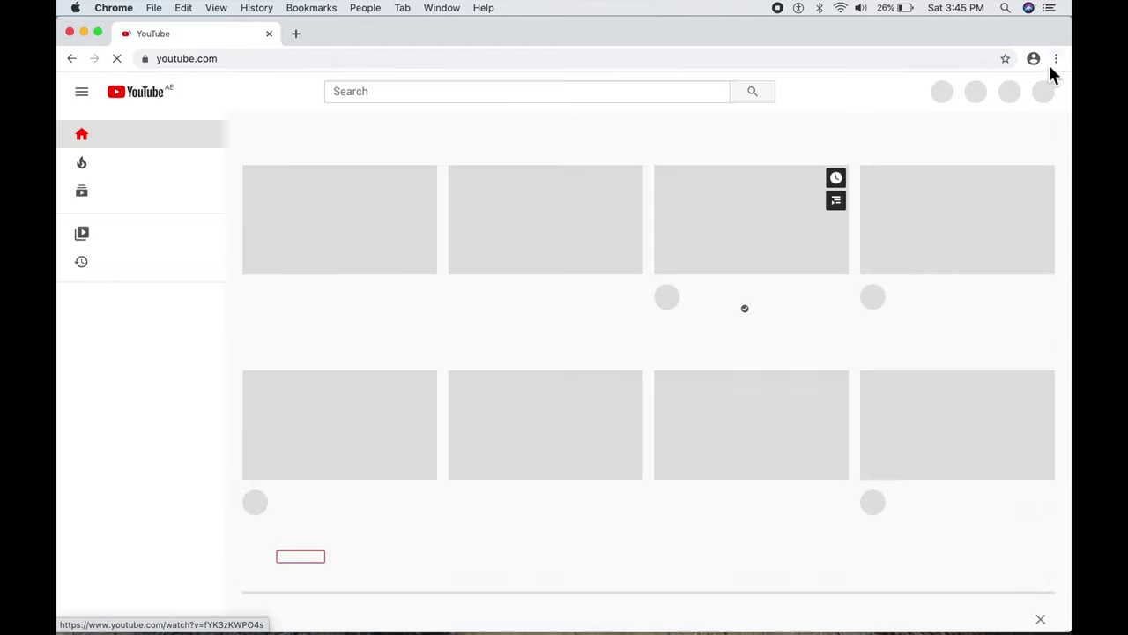
# Sign in to YouTube with the saved Google account and its autofilled password.
pyautogui.click(1044, 97)
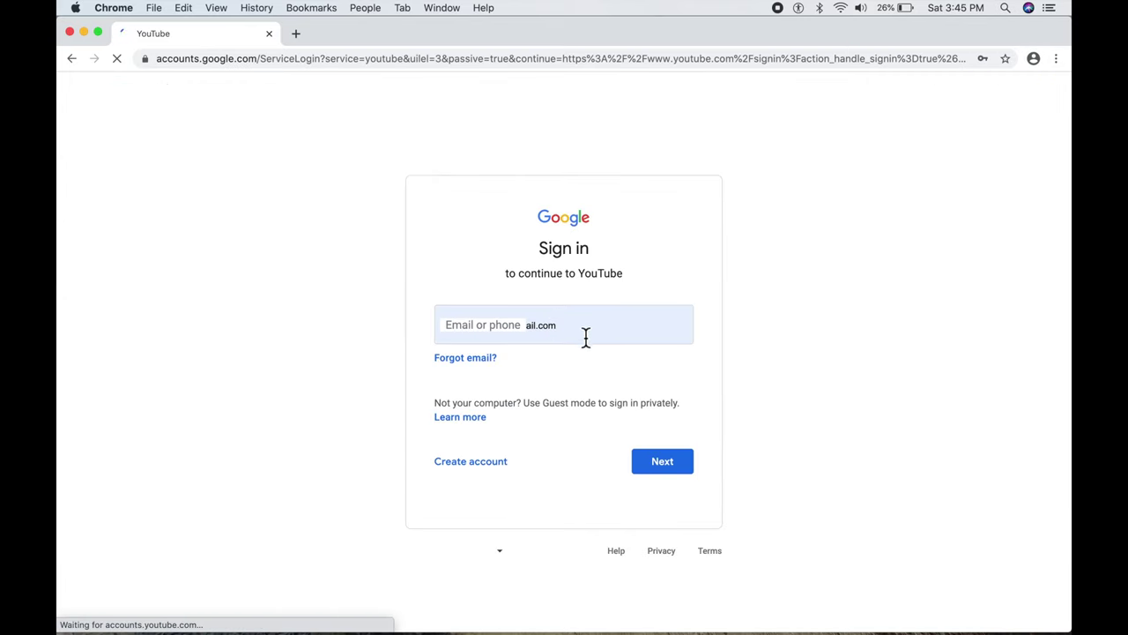
pyautogui.click(574, 332)
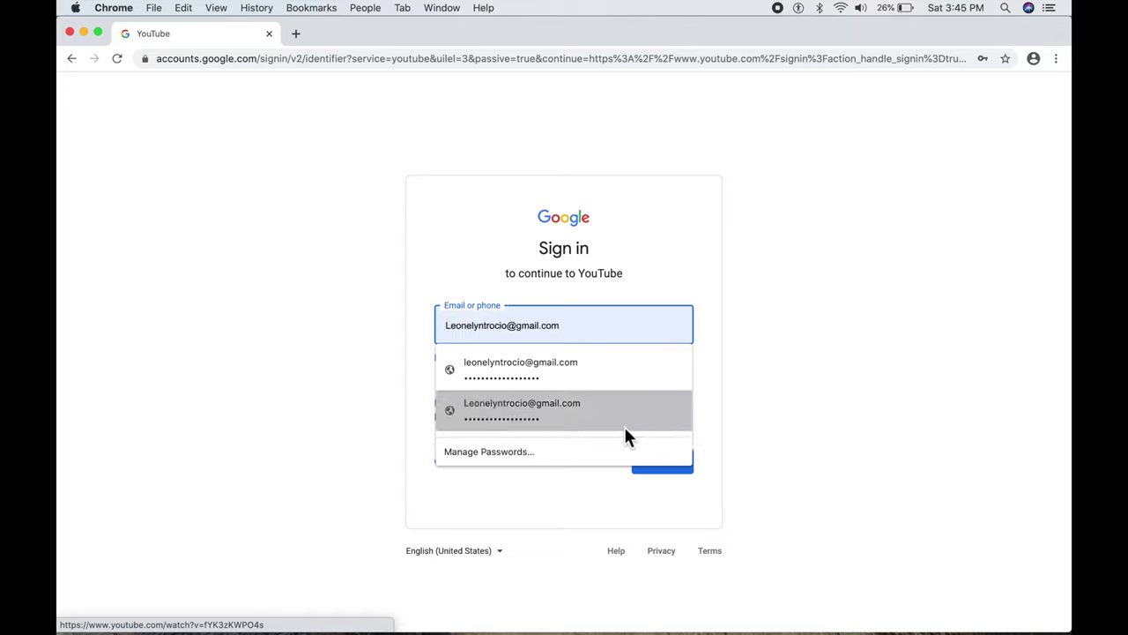
pyautogui.click(615, 379)
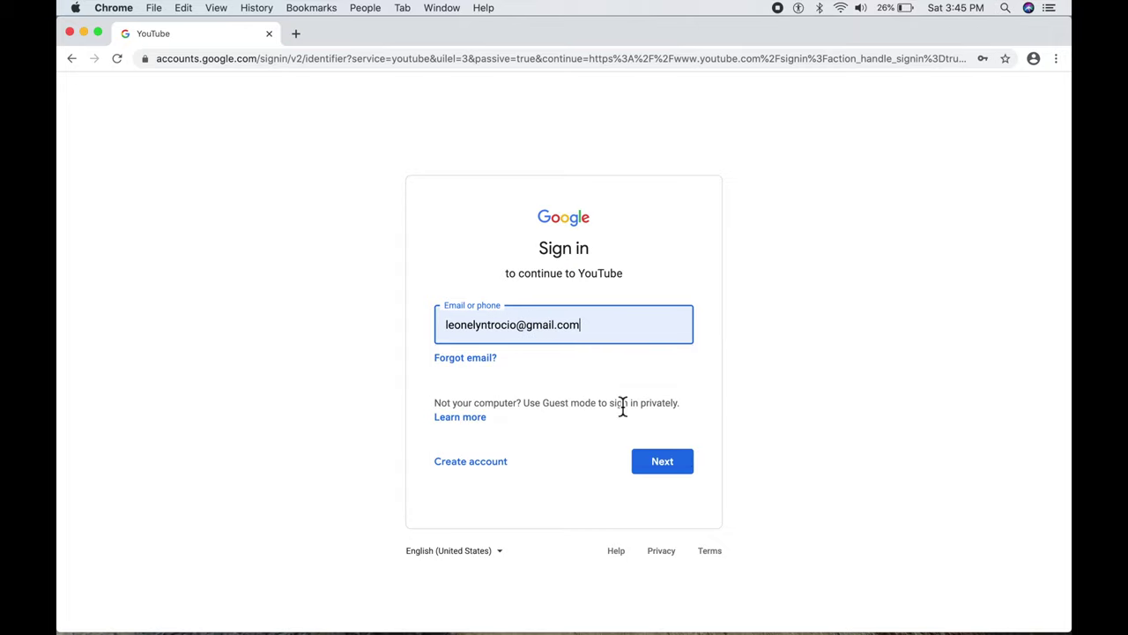
pyautogui.click(654, 467)
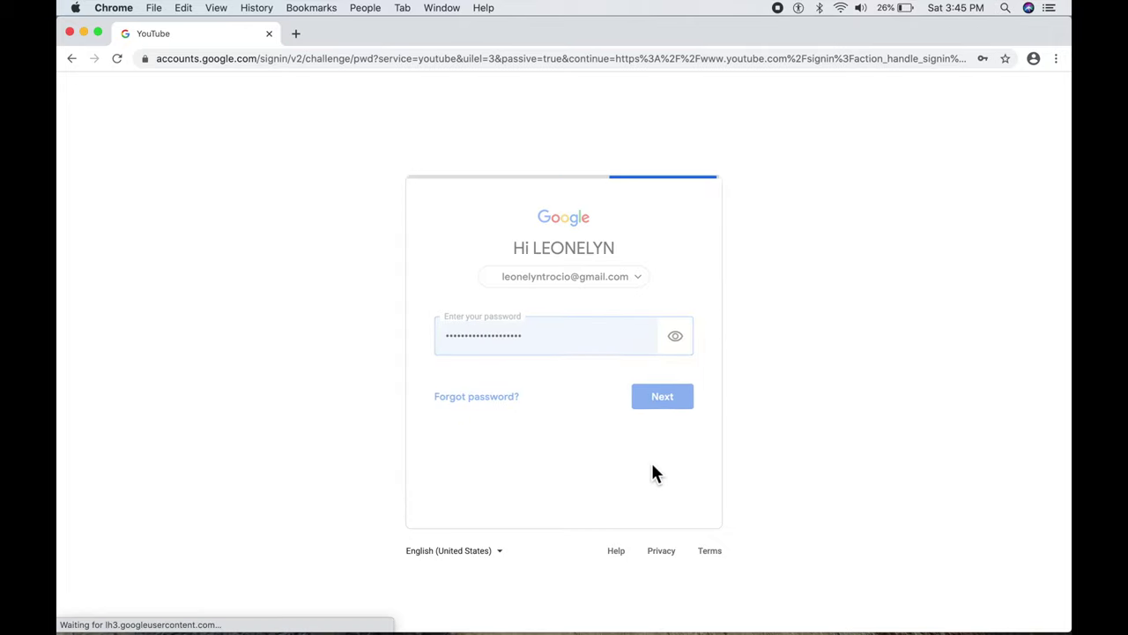
pyautogui.click(659, 401)
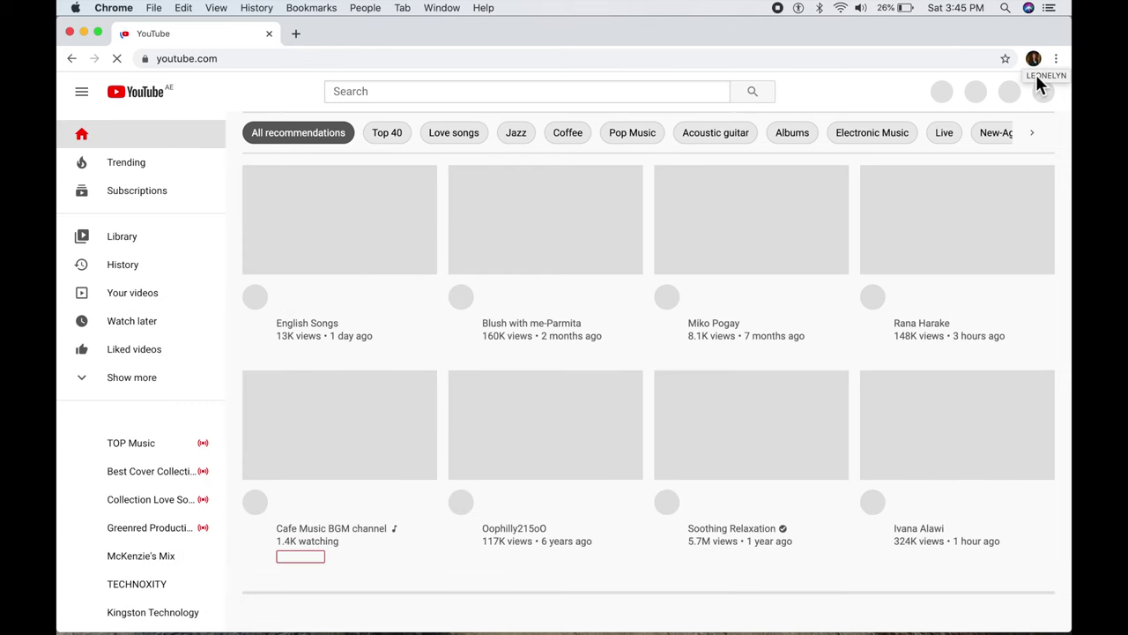
pyautogui.click(1035, 62)
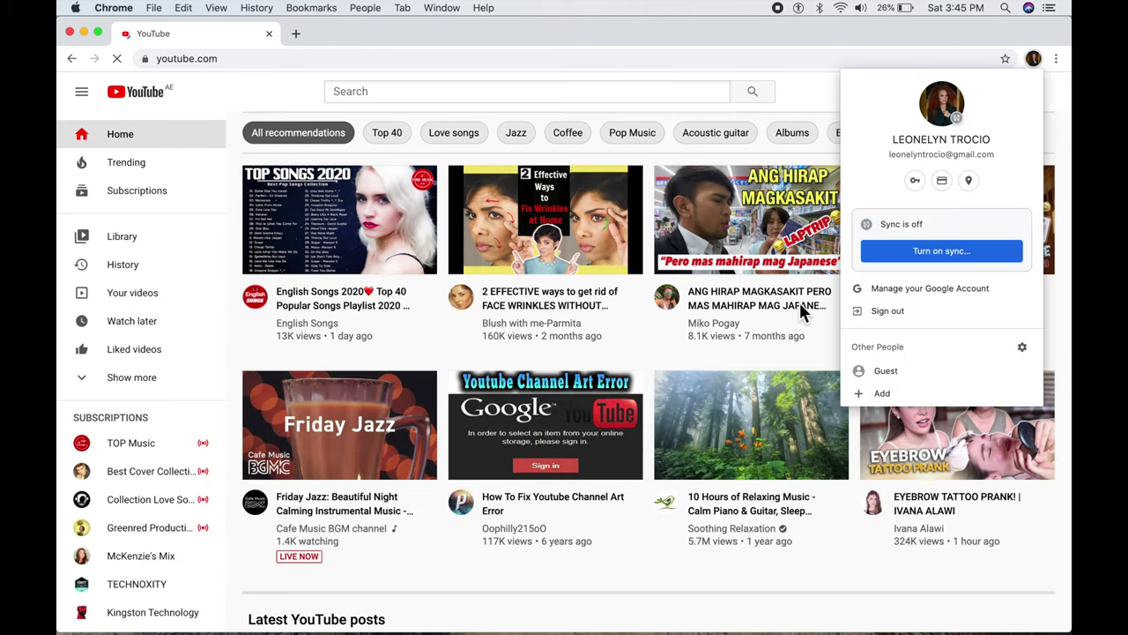
# Play the face-wrinkles video from recommendations, then bring up the YouTube account menu.
pyautogui.click(617, 324)
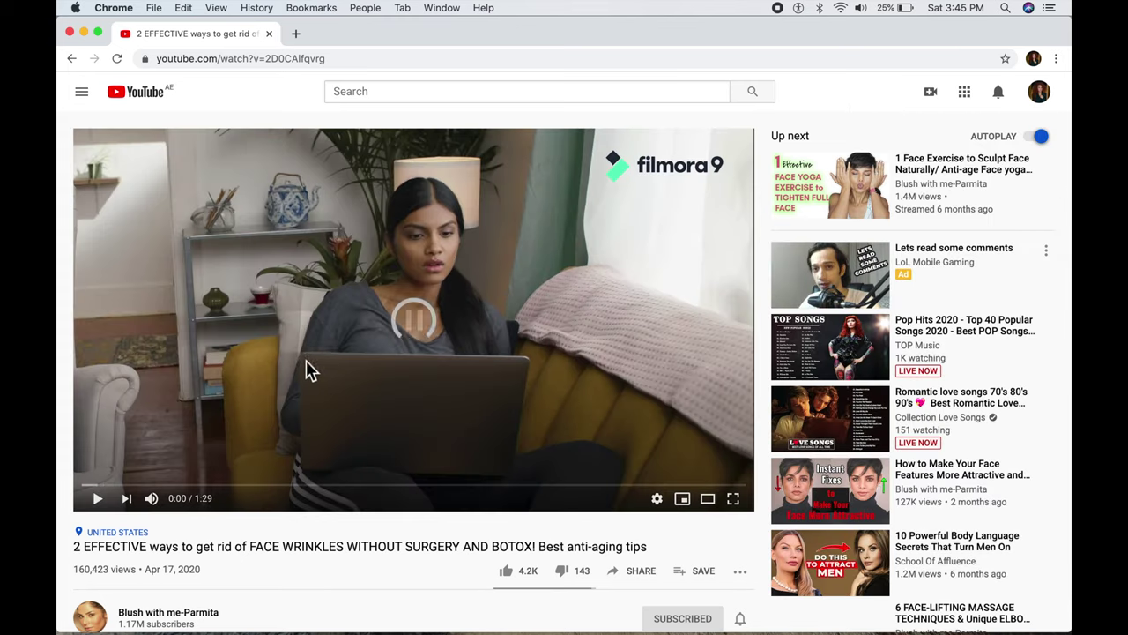
pyautogui.click(403, 345)
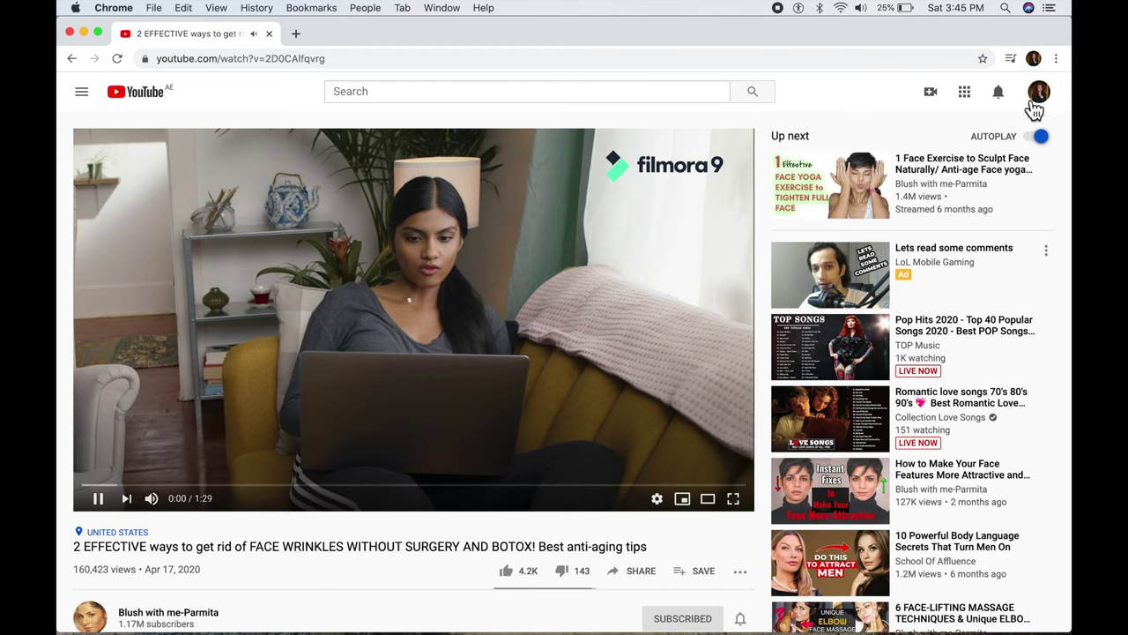
pyautogui.click(1040, 92)
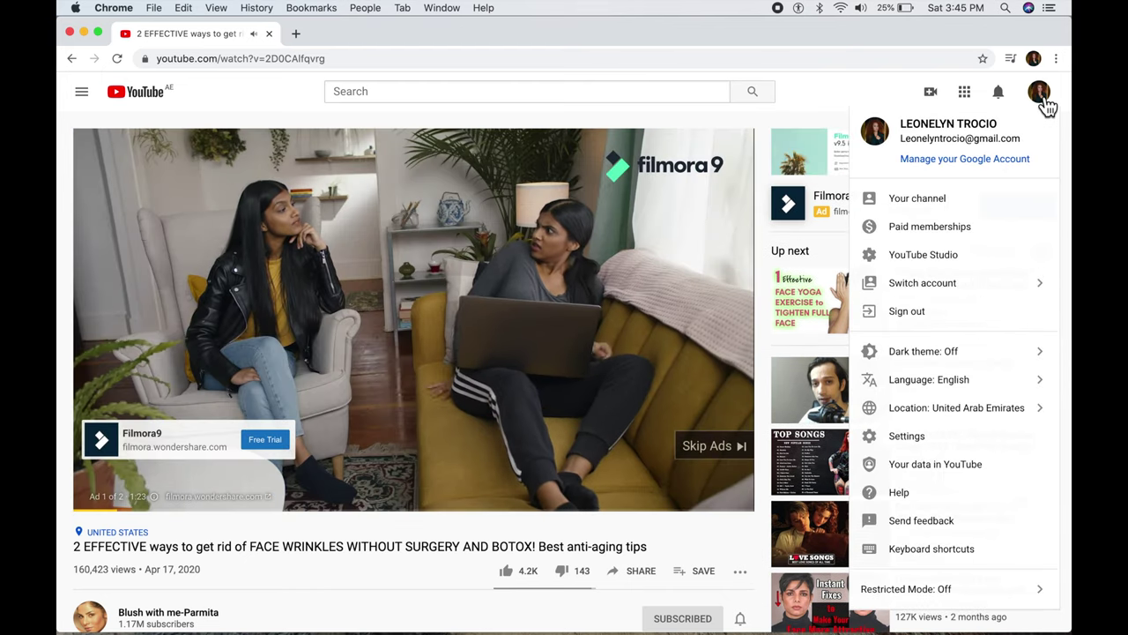
pyautogui.click(1046, 104)
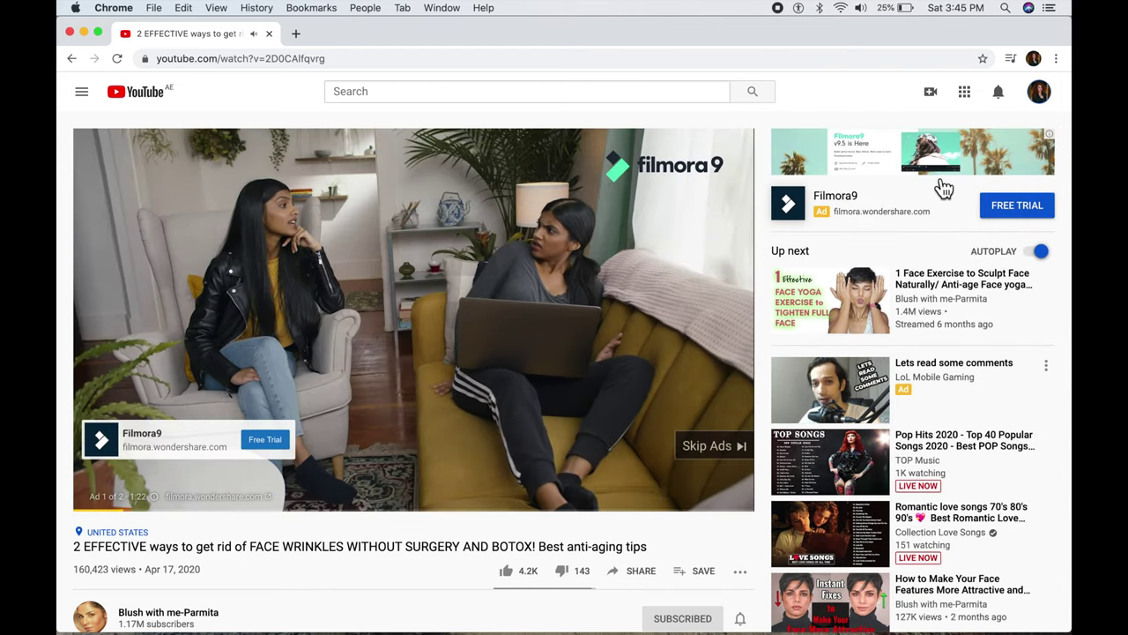
pyautogui.click(1047, 98)
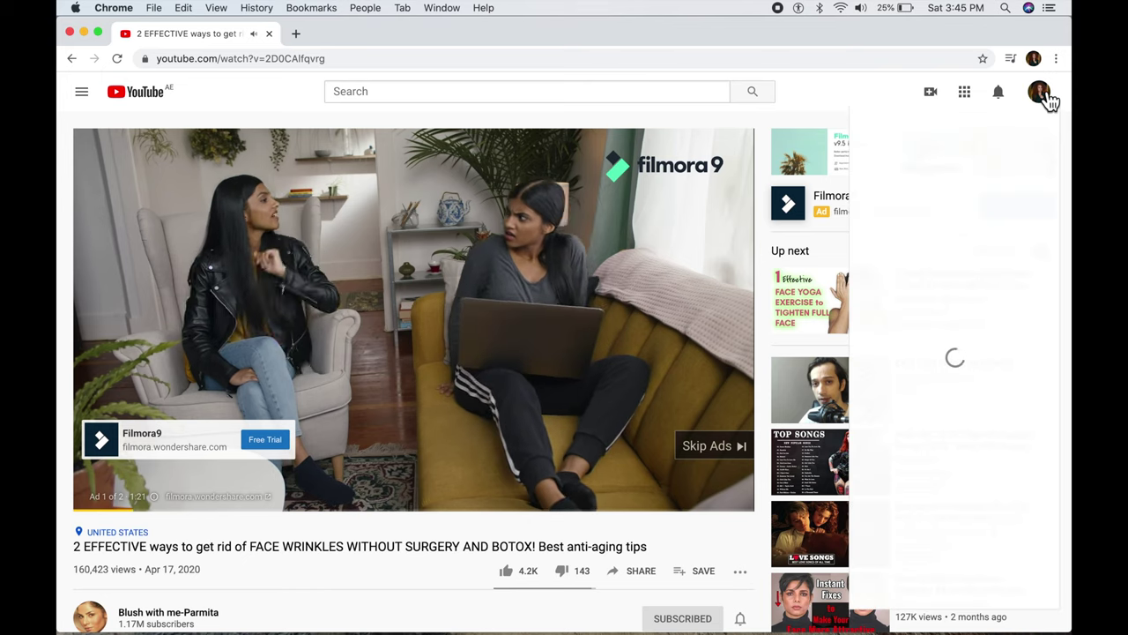
pyautogui.click(1048, 100)
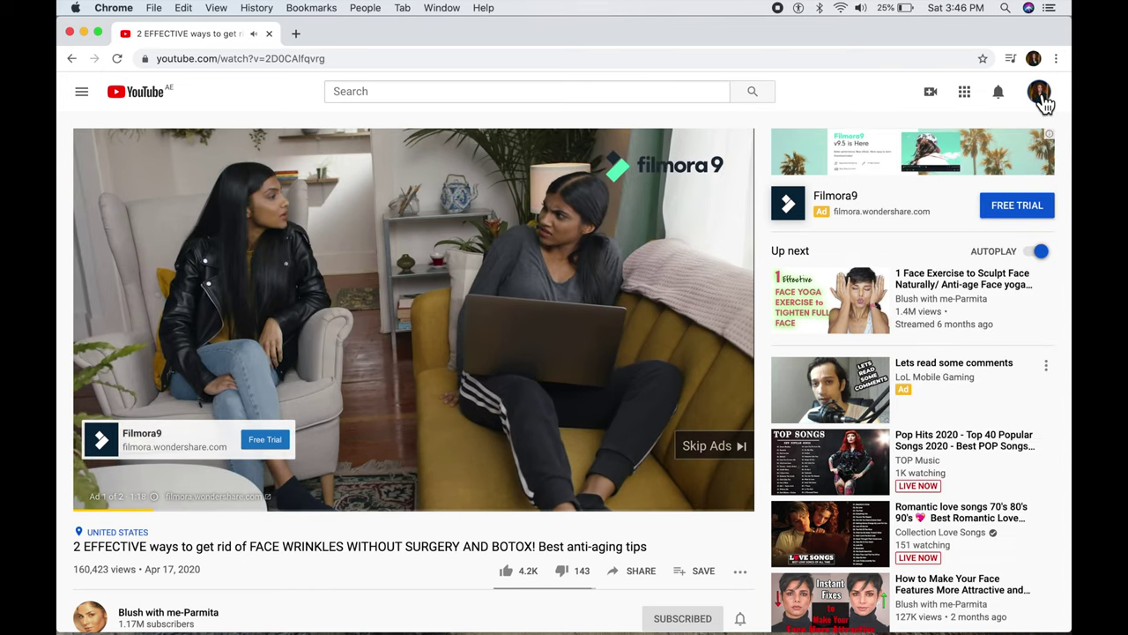
pyautogui.click(1045, 102)
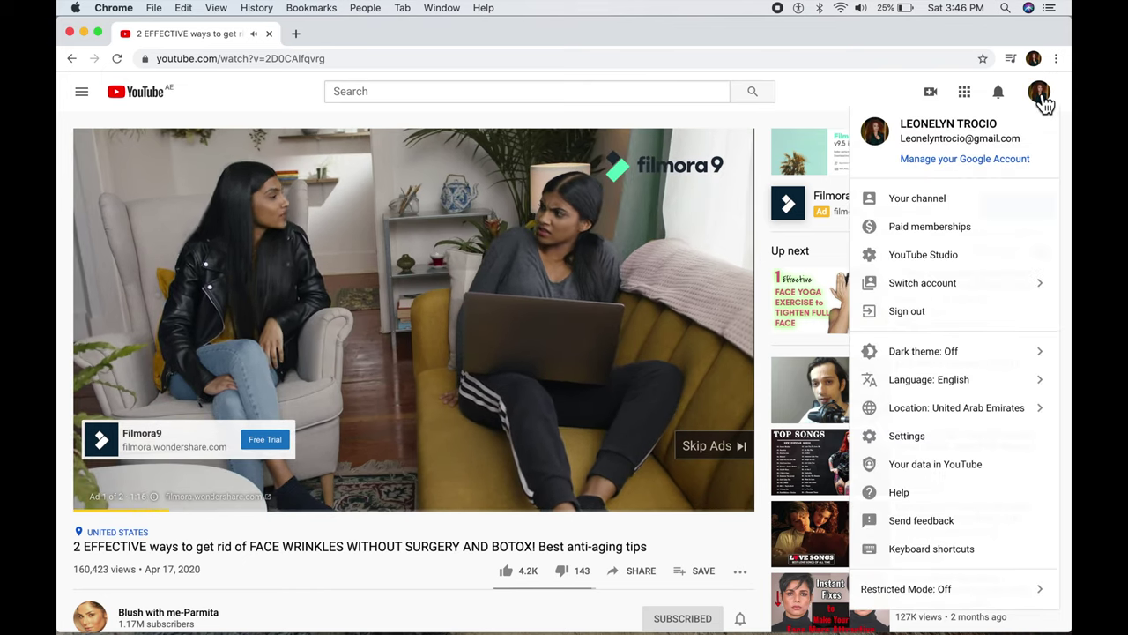
# Go to Your channel and open the Customize Channel page.
pyautogui.click(944, 201)
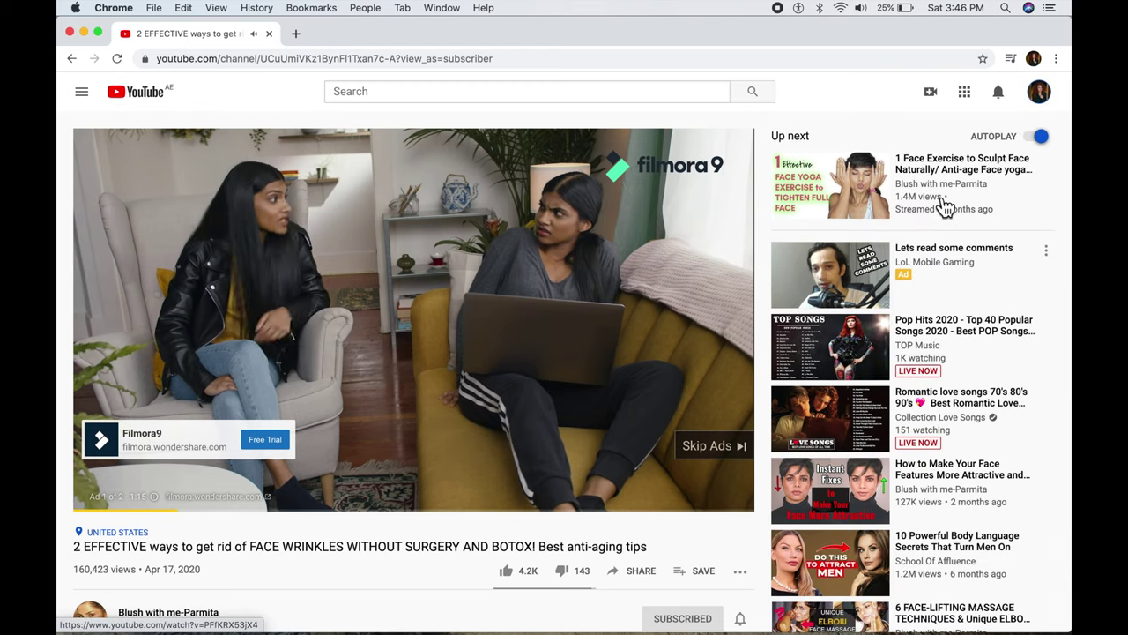
pyautogui.moveTo(829, 185)
pyautogui.click(944, 201)
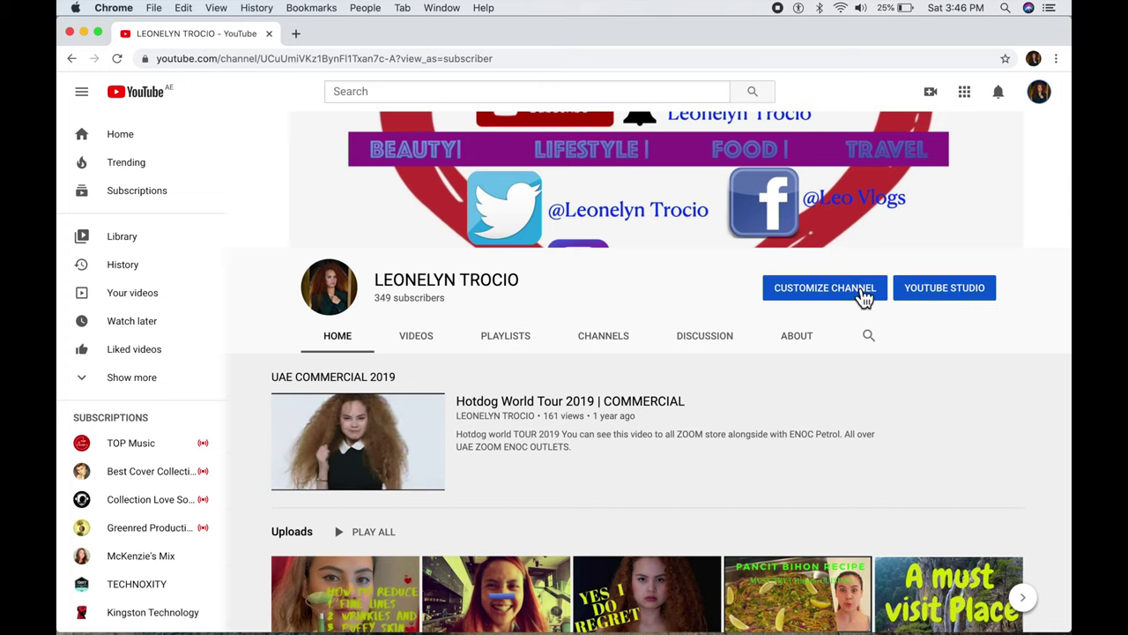
pyautogui.click(833, 298)
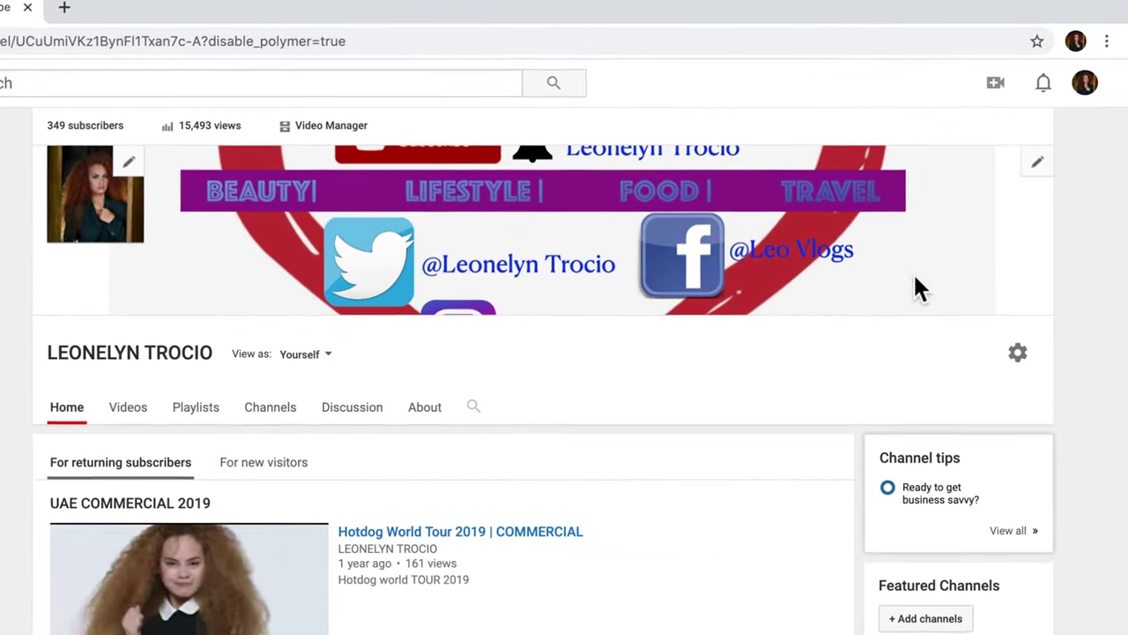
# Choose Edit channel art from the banner's pencil menu.
pyautogui.click(1038, 162)
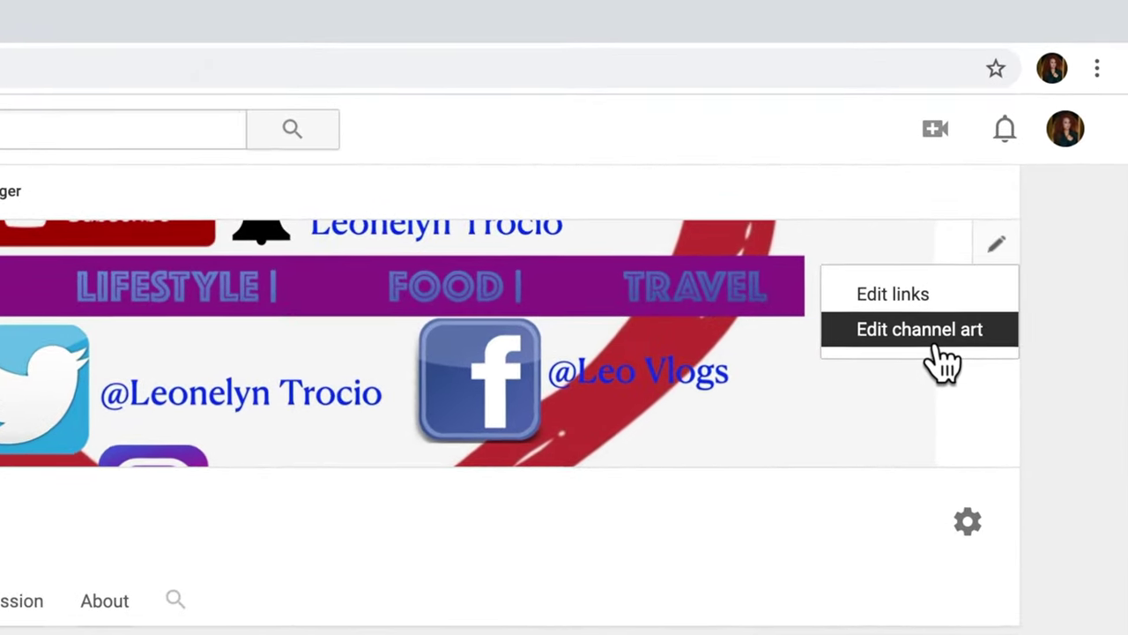
pyautogui.click(936, 349)
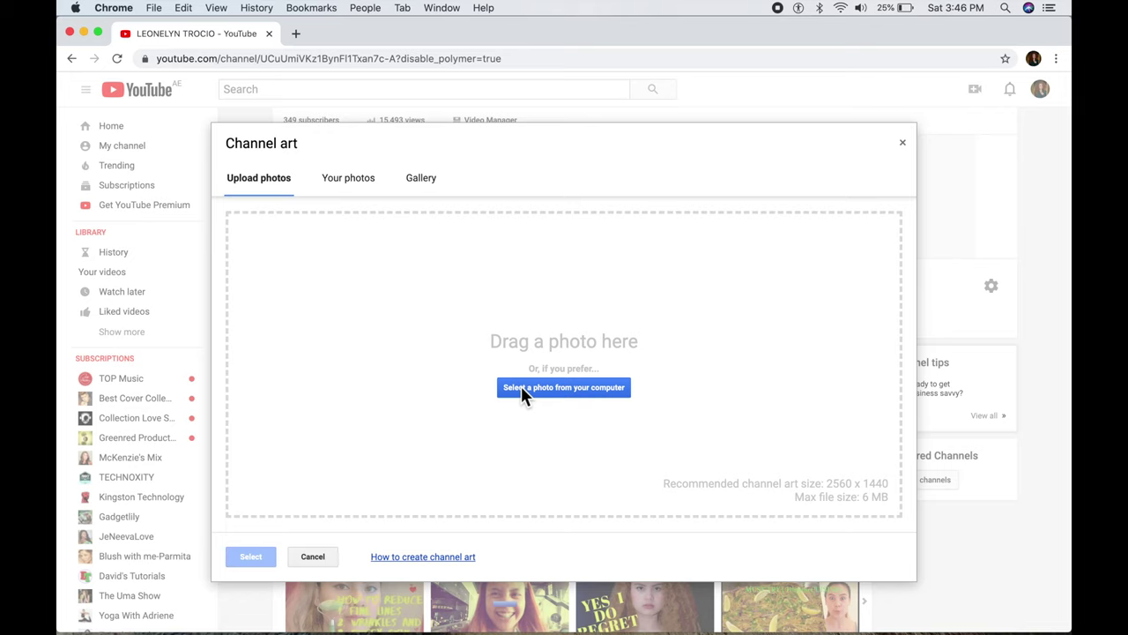
# Upload adjusted art.001.jpeg from the computer as channel art with Auto Enhance on.
pyautogui.click(521, 388)
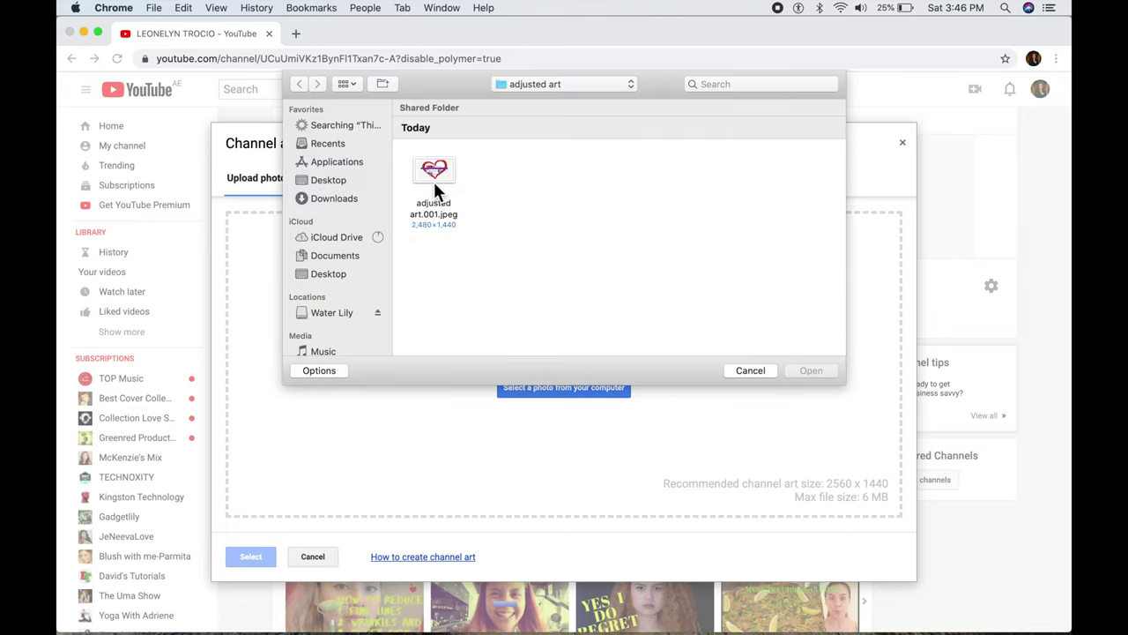
pyautogui.click(433, 181)
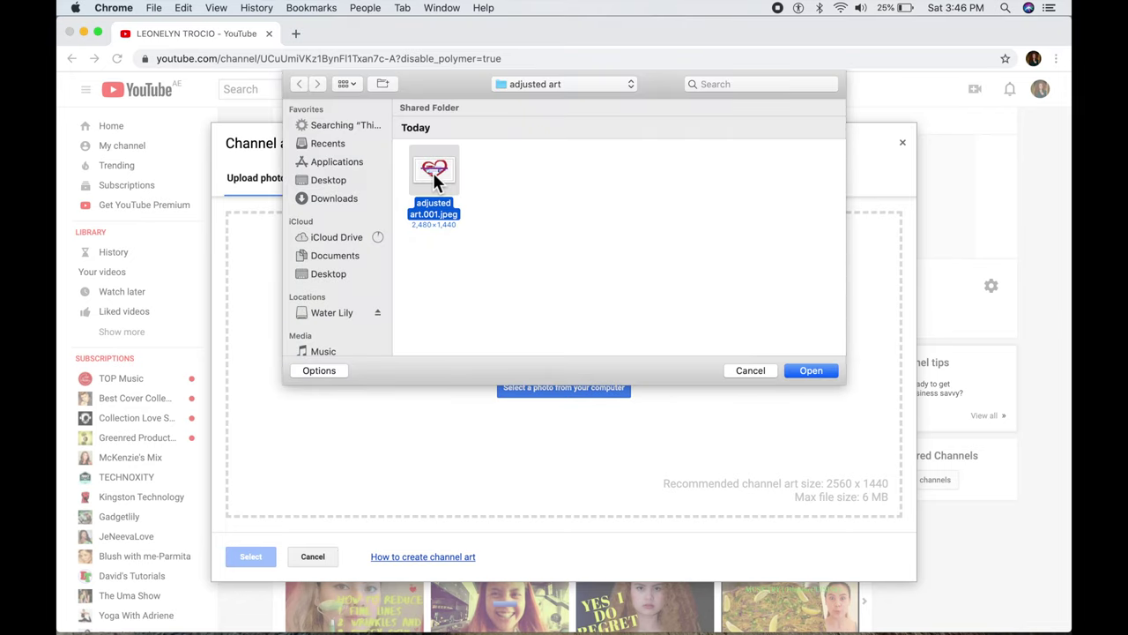
pyautogui.click(796, 375)
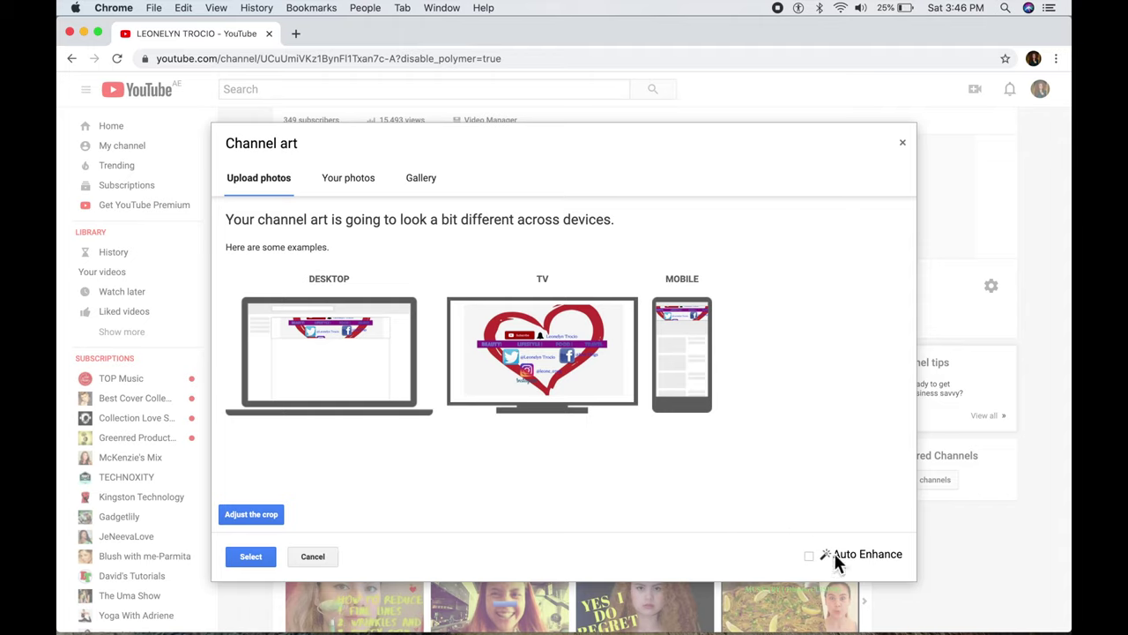
pyautogui.click(808, 557)
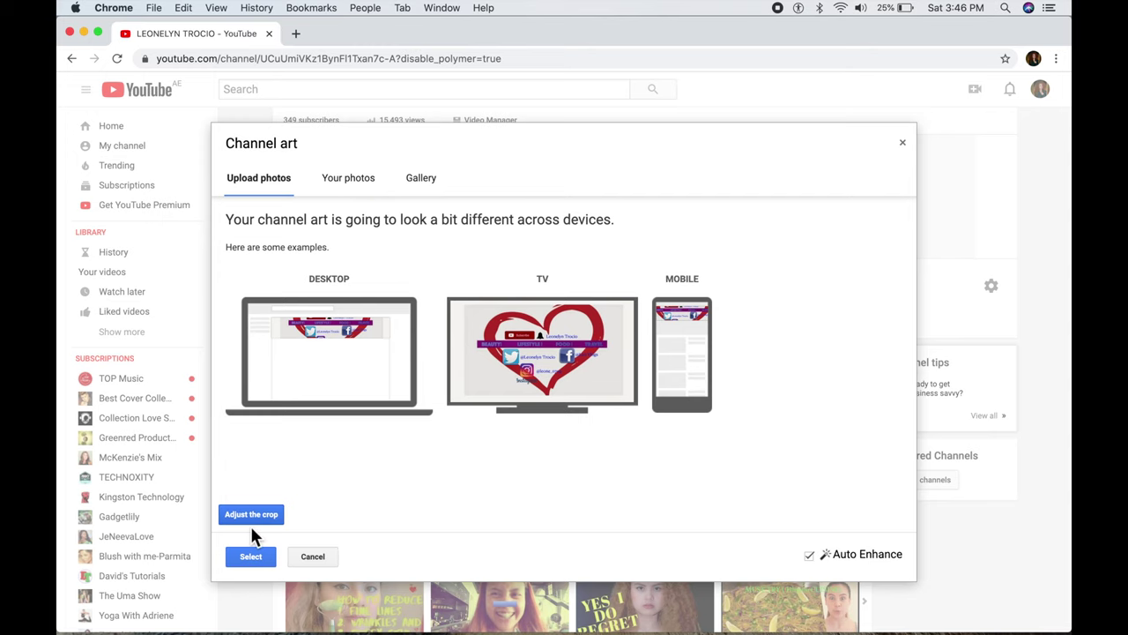
pyautogui.click(250, 557)
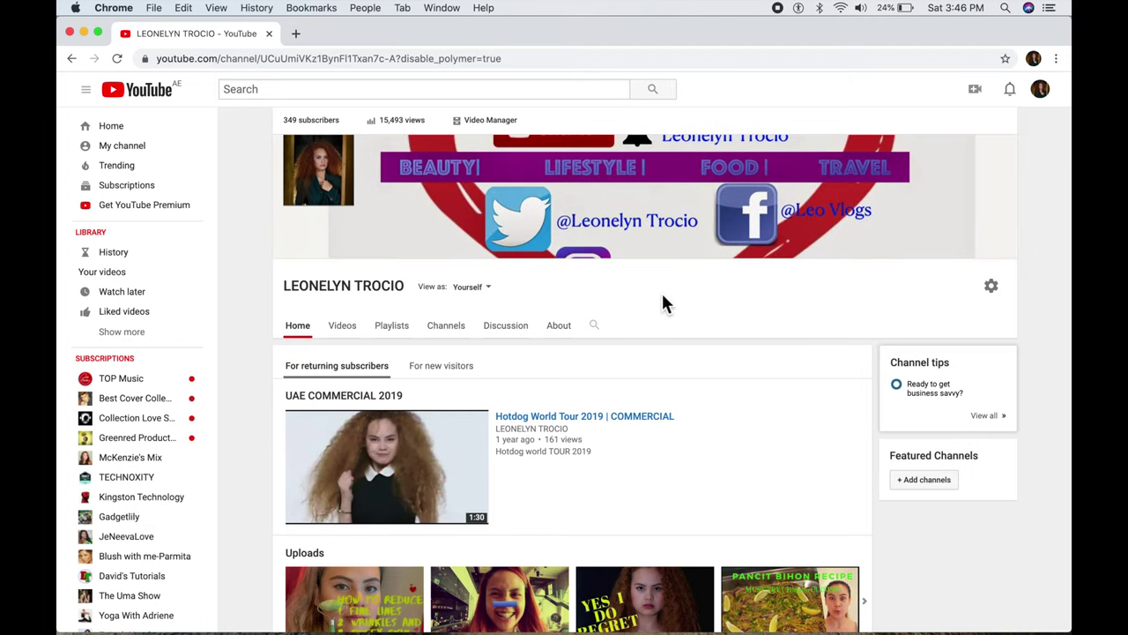
# Go back to the view_as=subscriber channel page showing the new banner.
pyautogui.scroll(-2, 663, 304)
pyautogui.scroll(2, 663, 304)
pyautogui.click(73, 58)
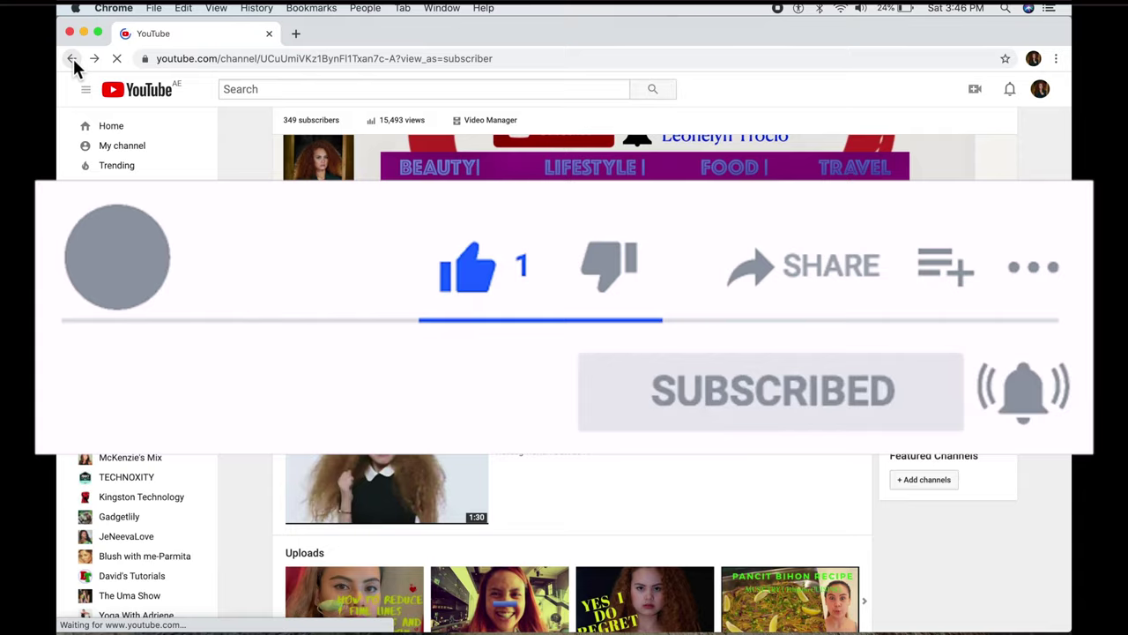